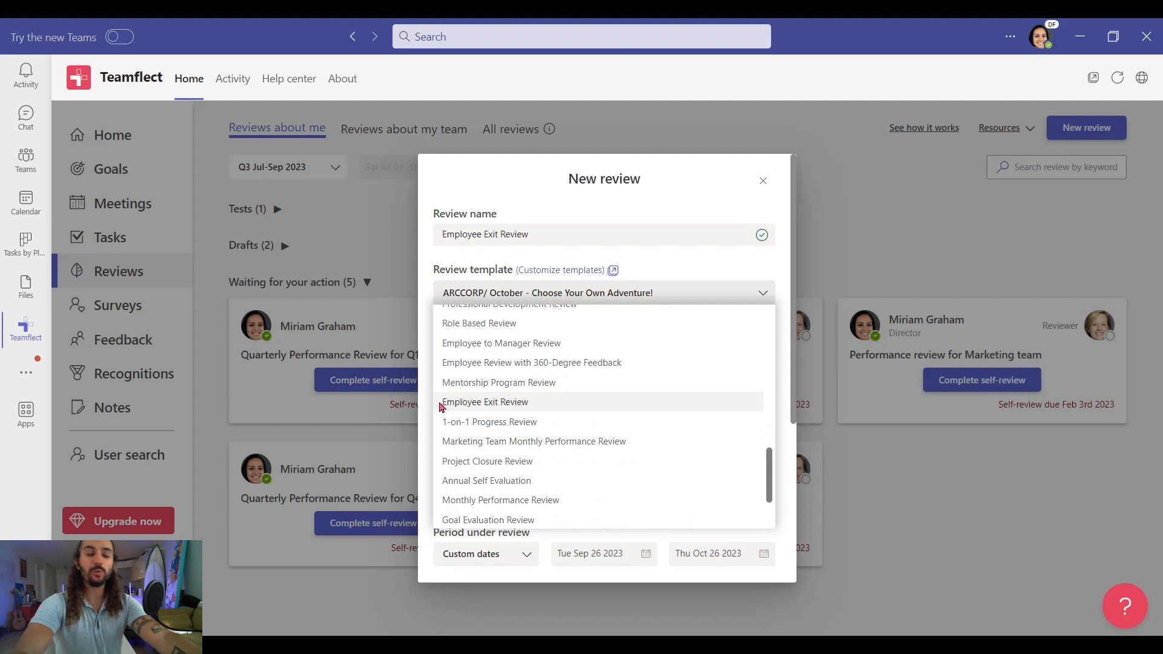
- Choose the Employee Exit Review template and add four reviewees
click(546, 402)
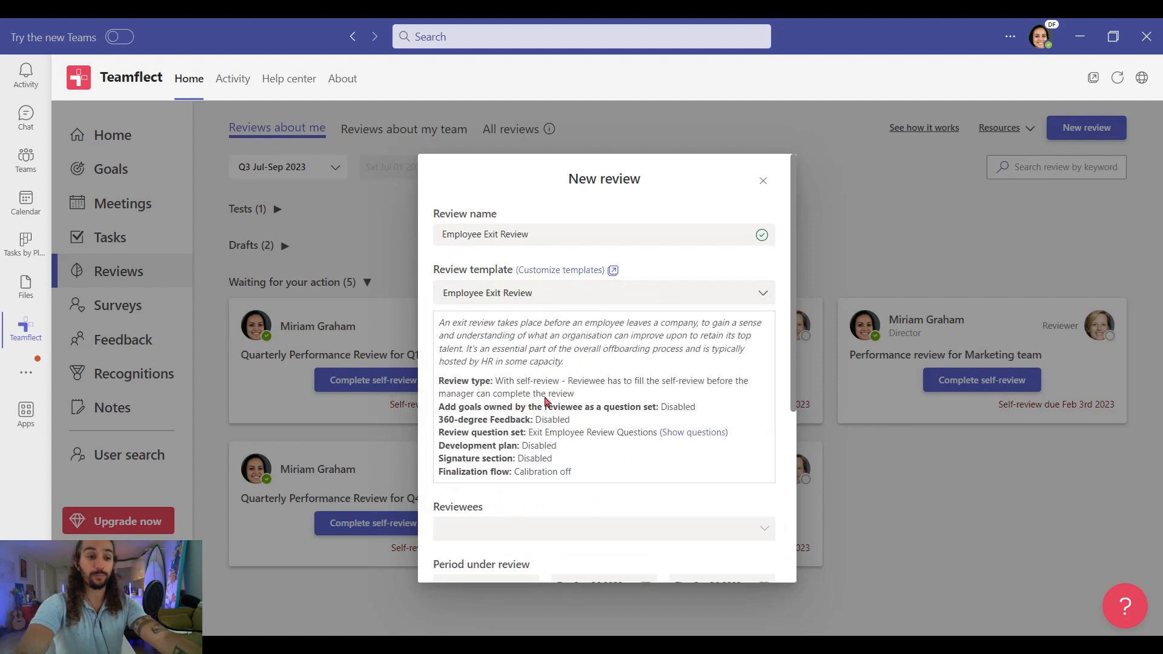
scroll(546, 402, down, 3)
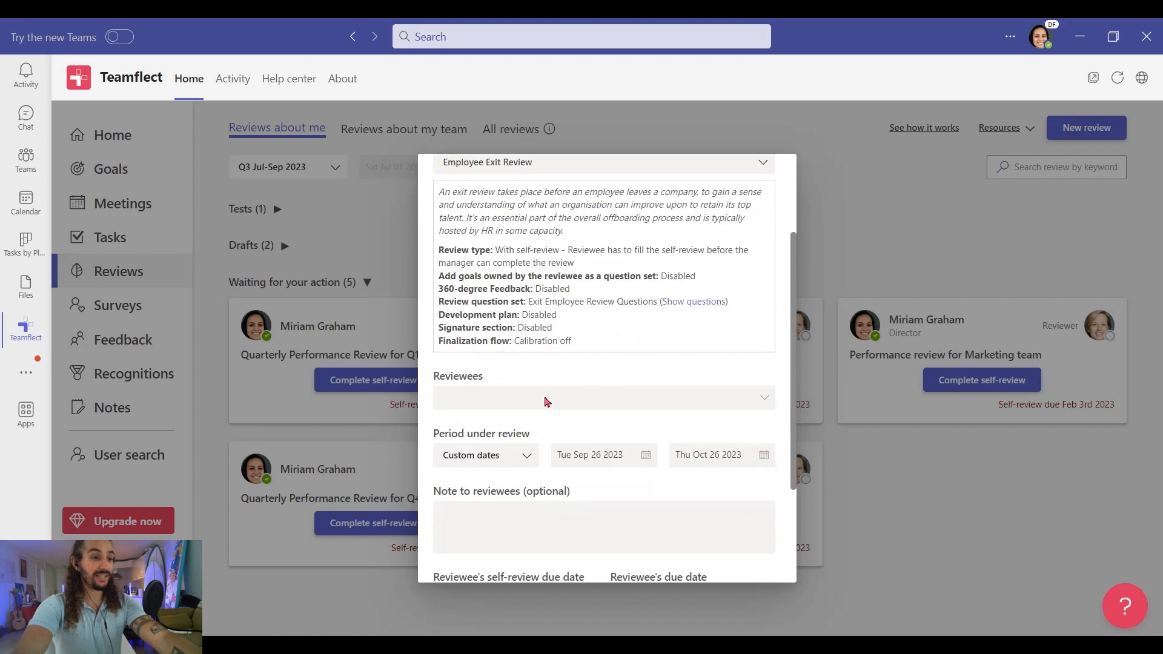
click(475, 359)
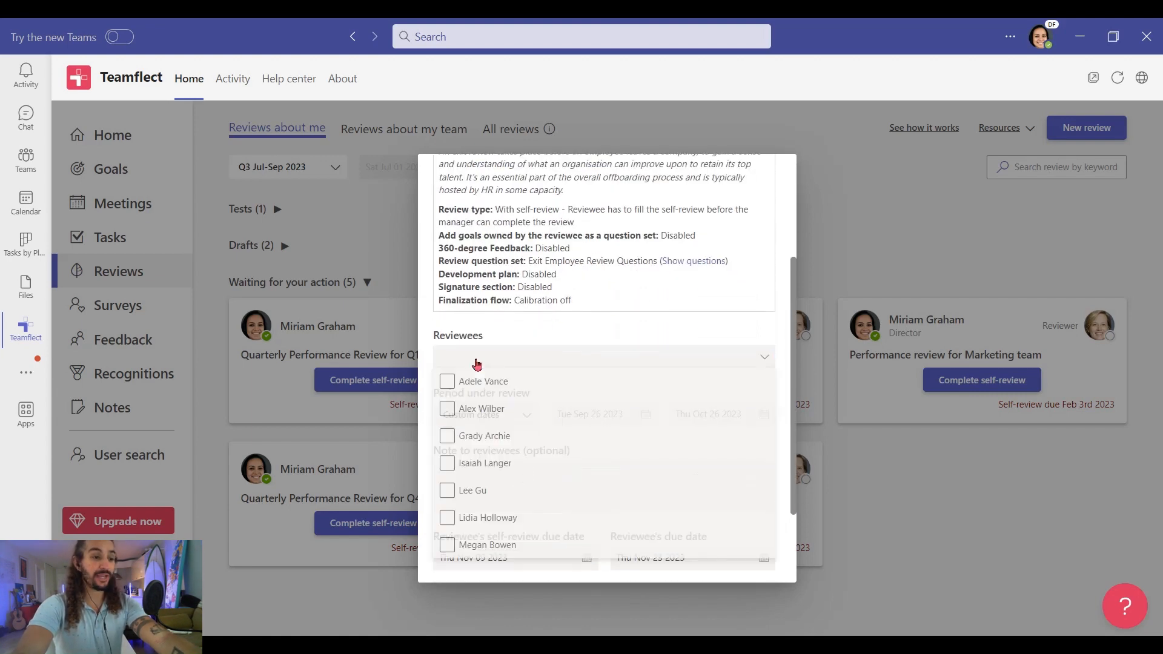
click(448, 384)
click(448, 412)
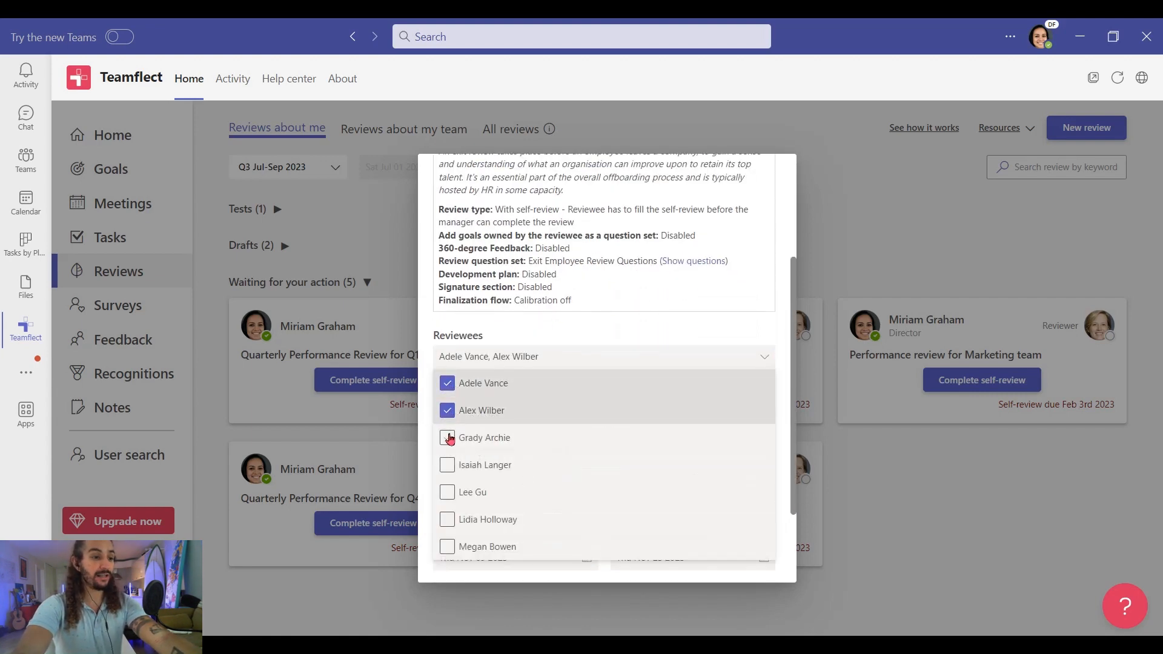
click(448, 438)
click(448, 493)
click(567, 338)
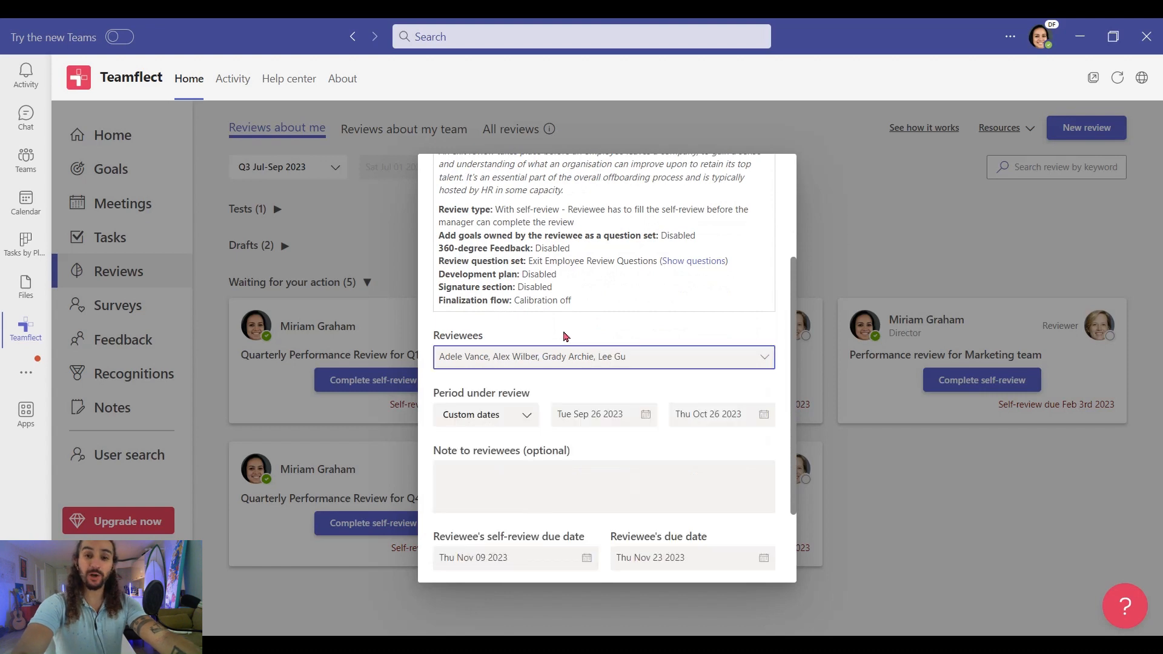
- Set self-review and reviewee due dates to Oct 30, 2023, finalize to Oct 31, and create it
scroll(576, 394, down, 2)
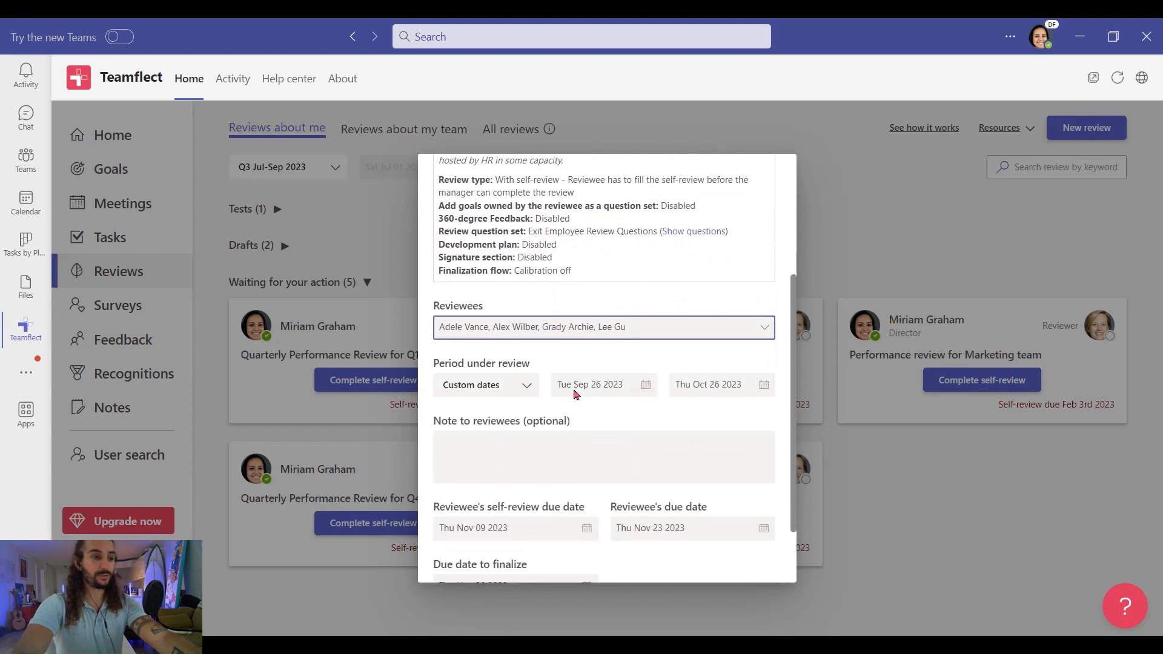
click(577, 447)
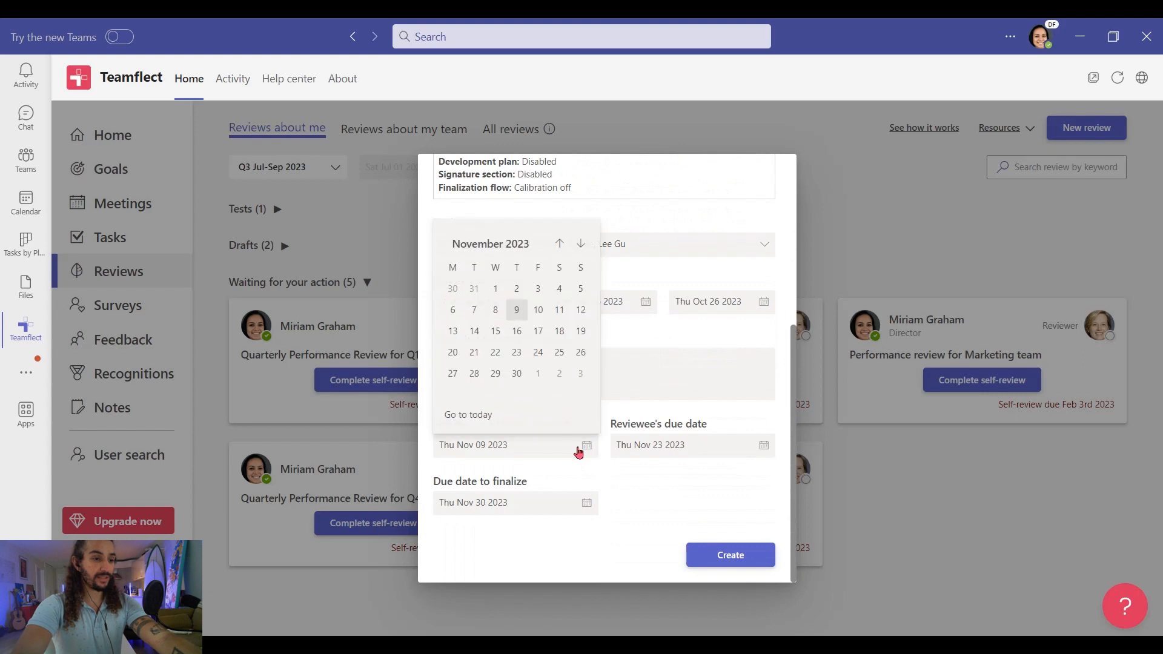
click(559, 243)
click(453, 395)
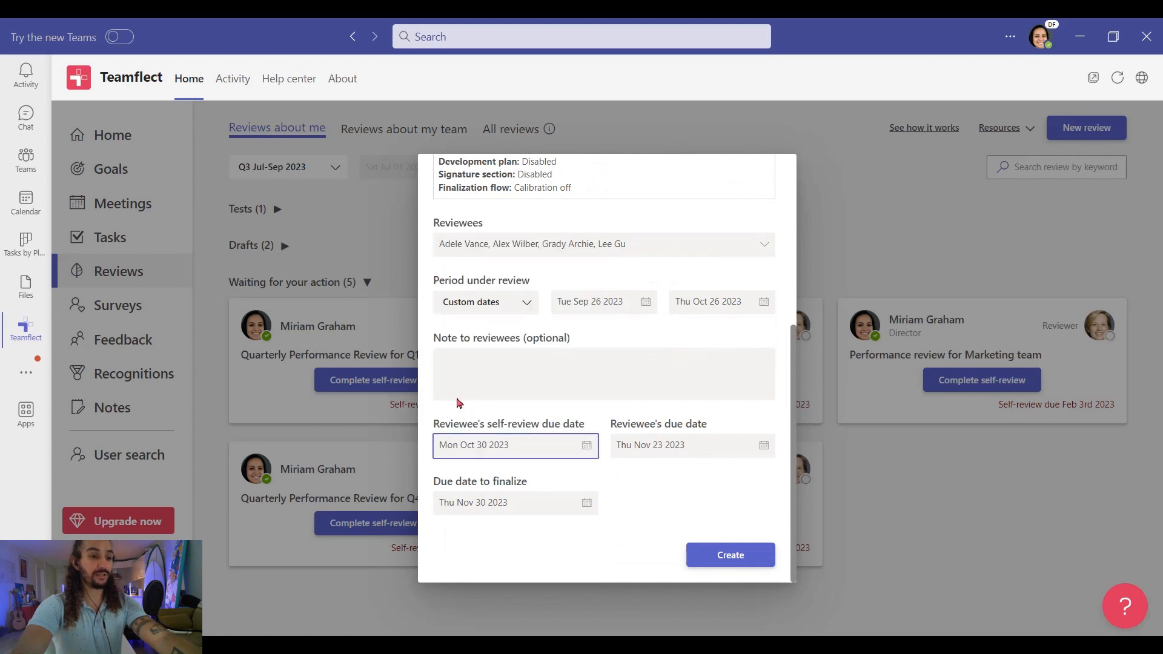
click(732, 452)
click(737, 243)
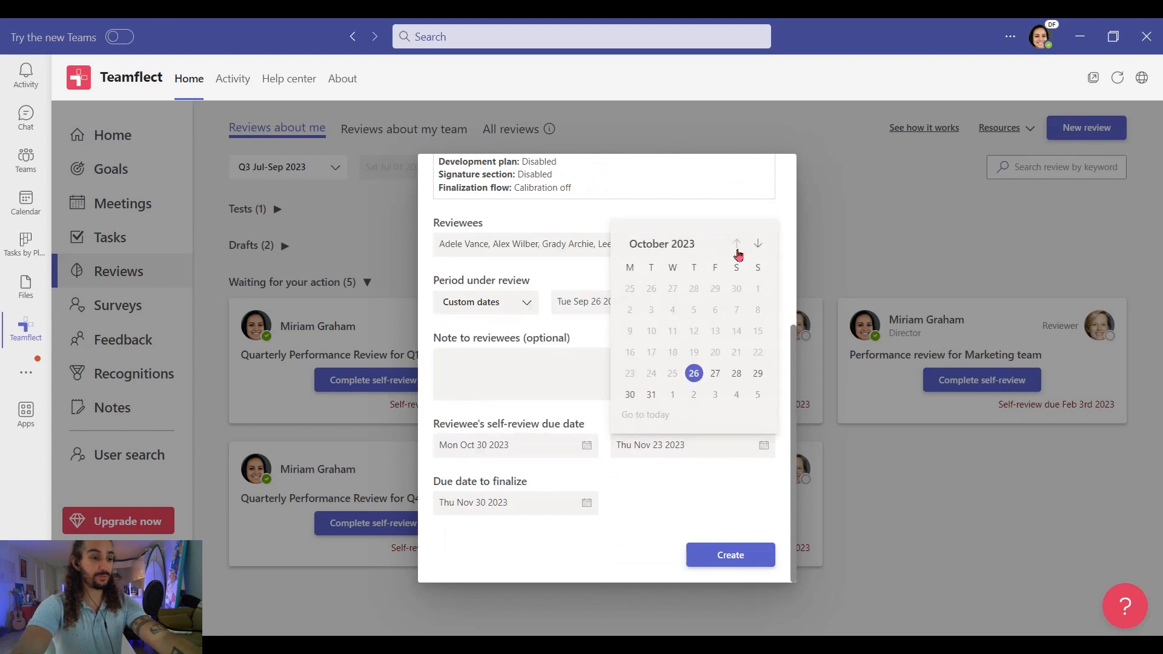
click(630, 394)
click(545, 502)
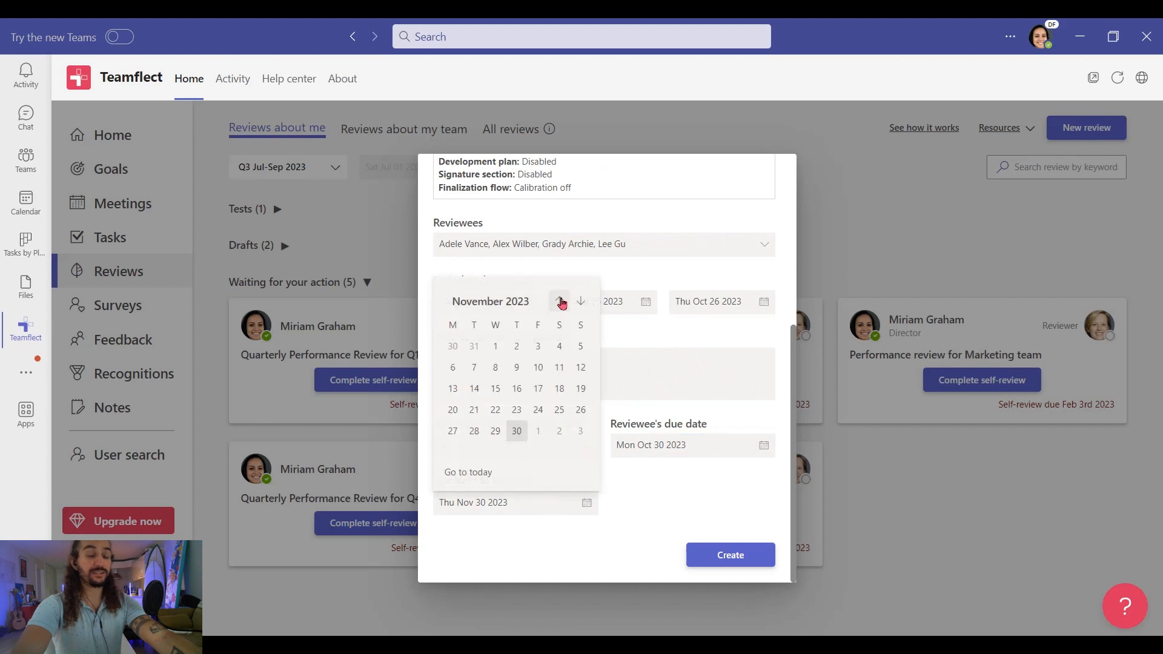
click(559, 302)
click(476, 452)
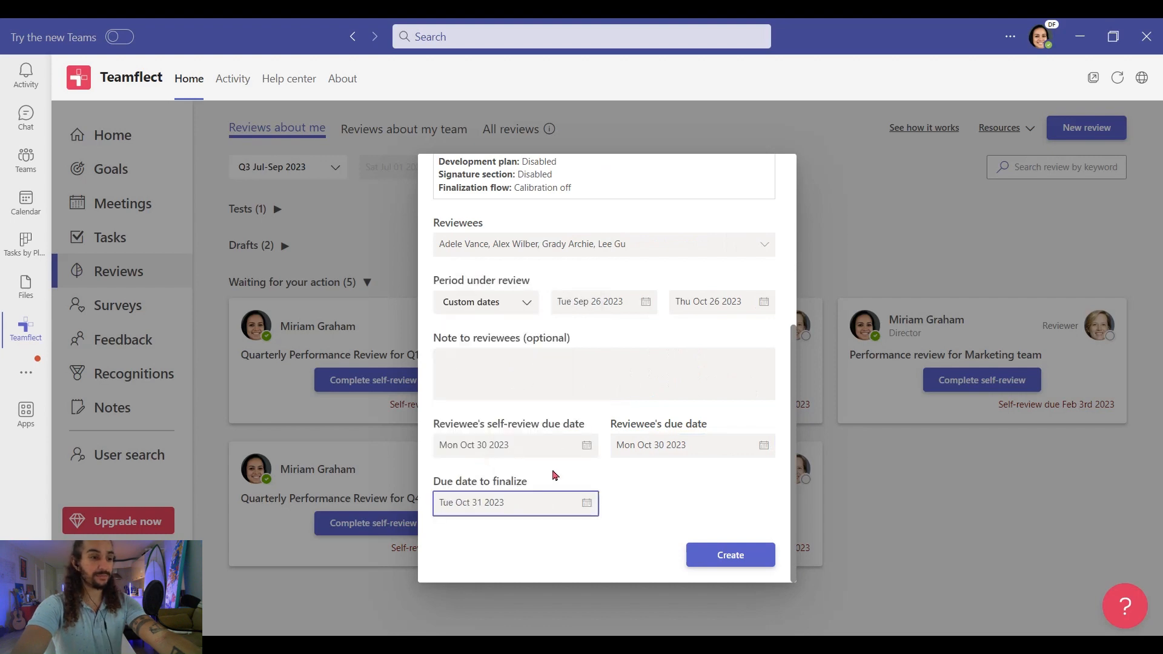
click(731, 555)
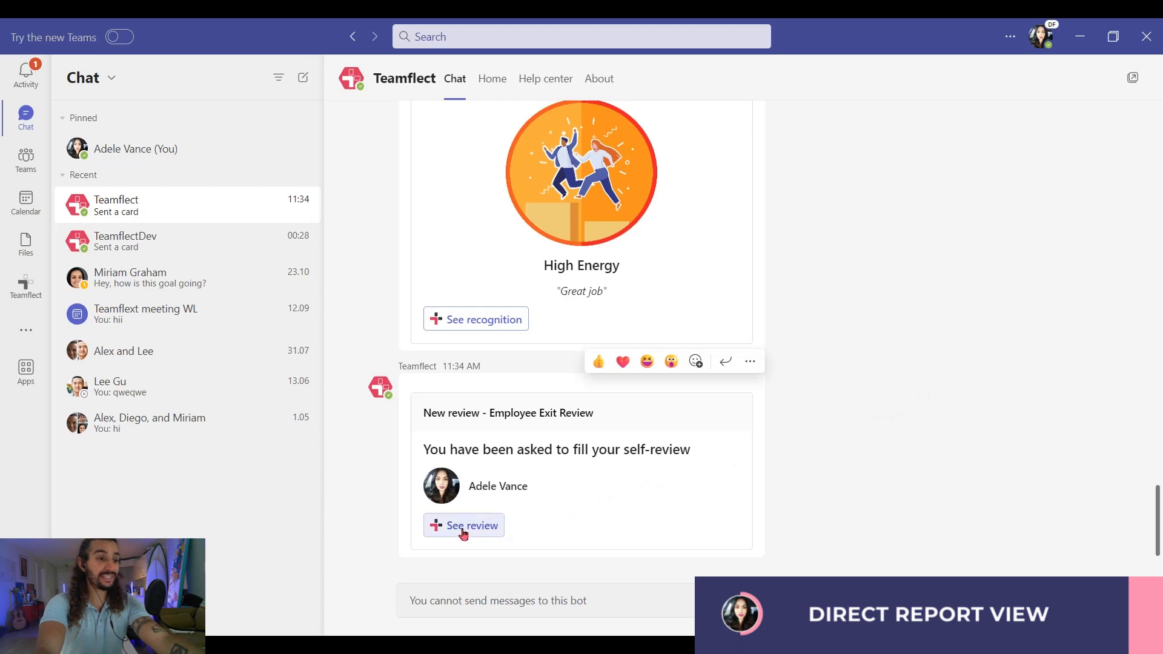
- Open the new Employee Exit Review from the Teamflect chat card's See review button
click(464, 526)
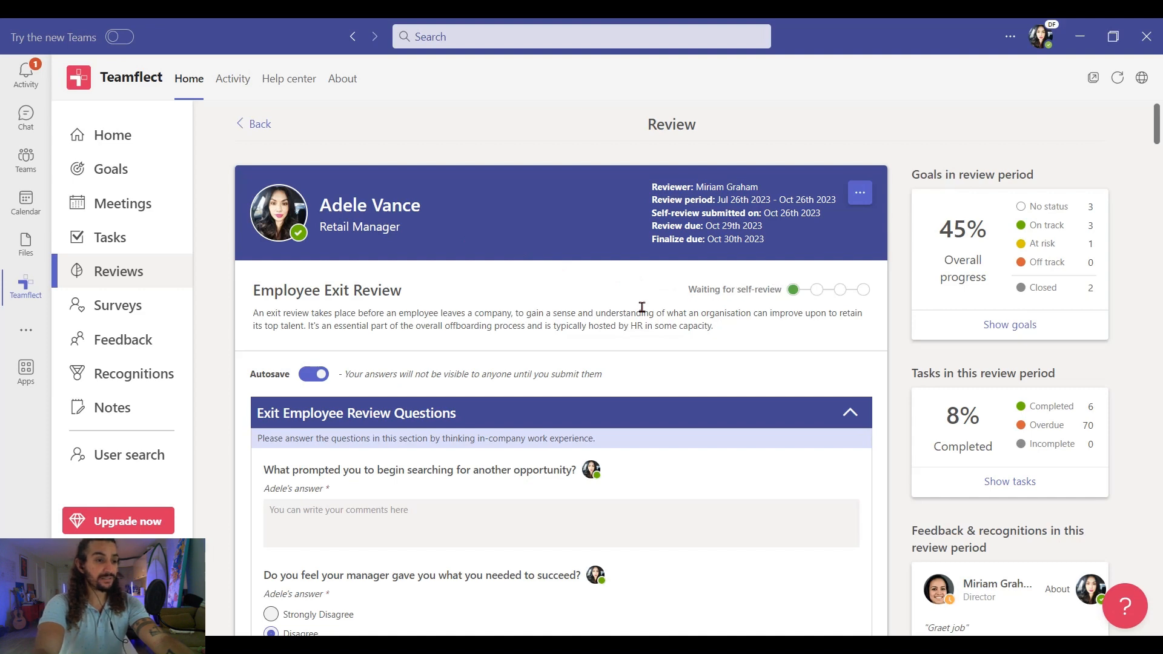
- Paste the answer on why they sought another opportunity and set manager support to Undecided
scroll(642, 308, down, 3)
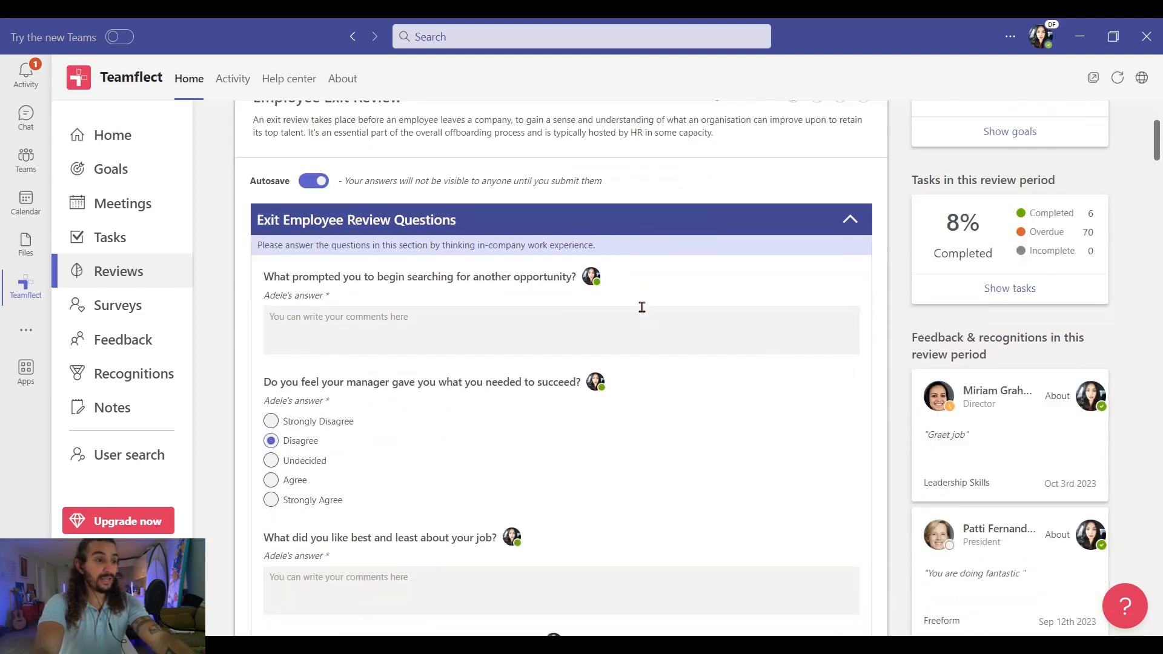
scroll(642, 307, down, 1)
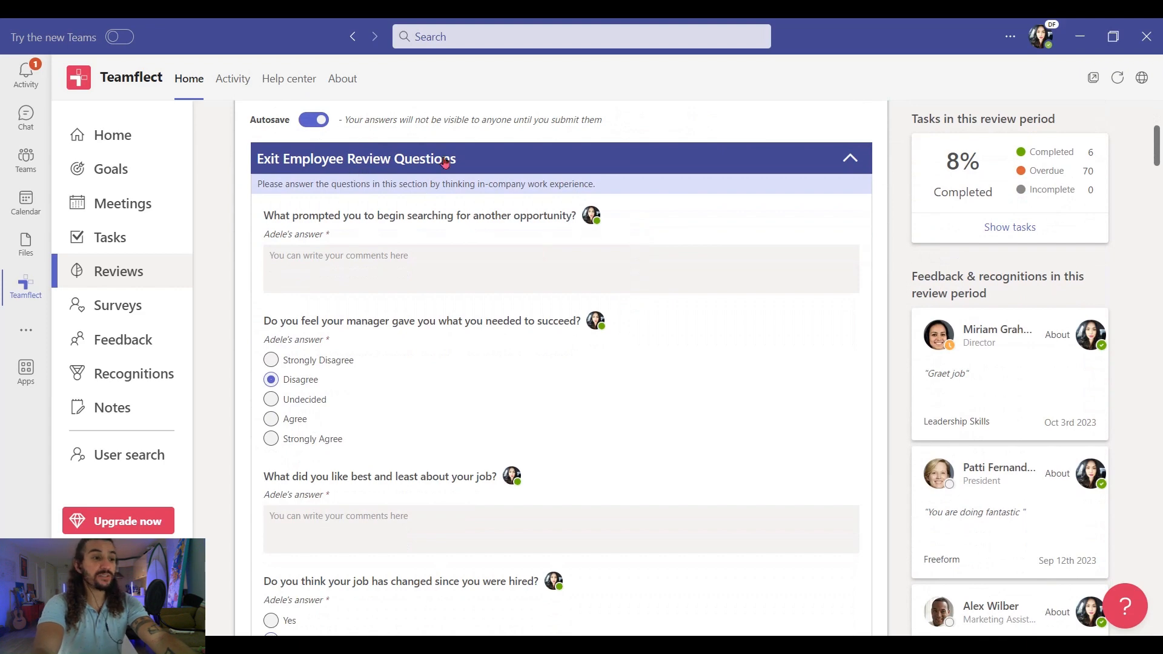
click(323, 261)
text(I decided to explore other opportunities because I felt that my current role no longer challenged me. I wanted a role that would push me to grow and develop my skills further.)
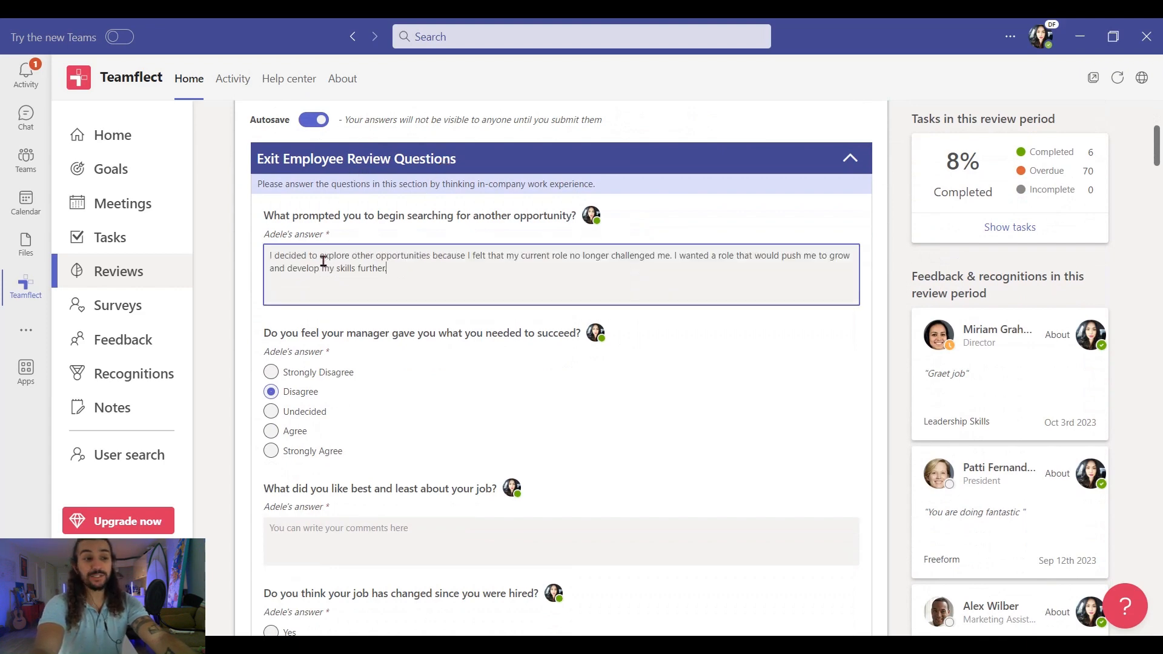
click(272, 413)
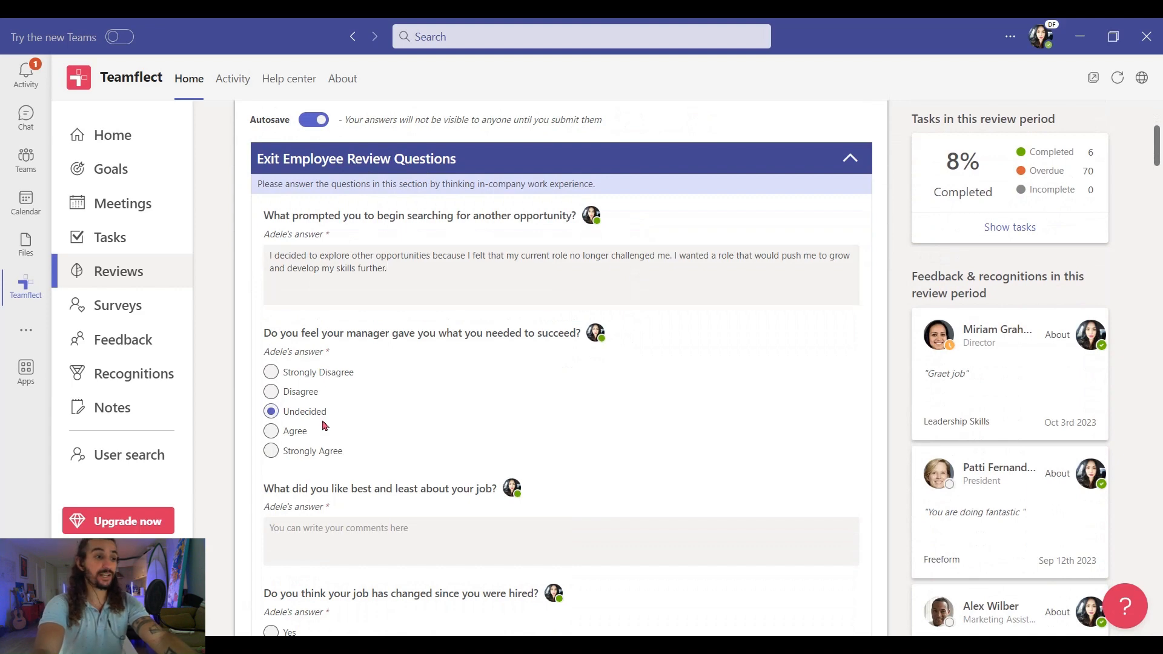
- Paste the liked-best-and-least and company-suggestions answers, and answer Yes to job changed
scroll(326, 426, down, 5)
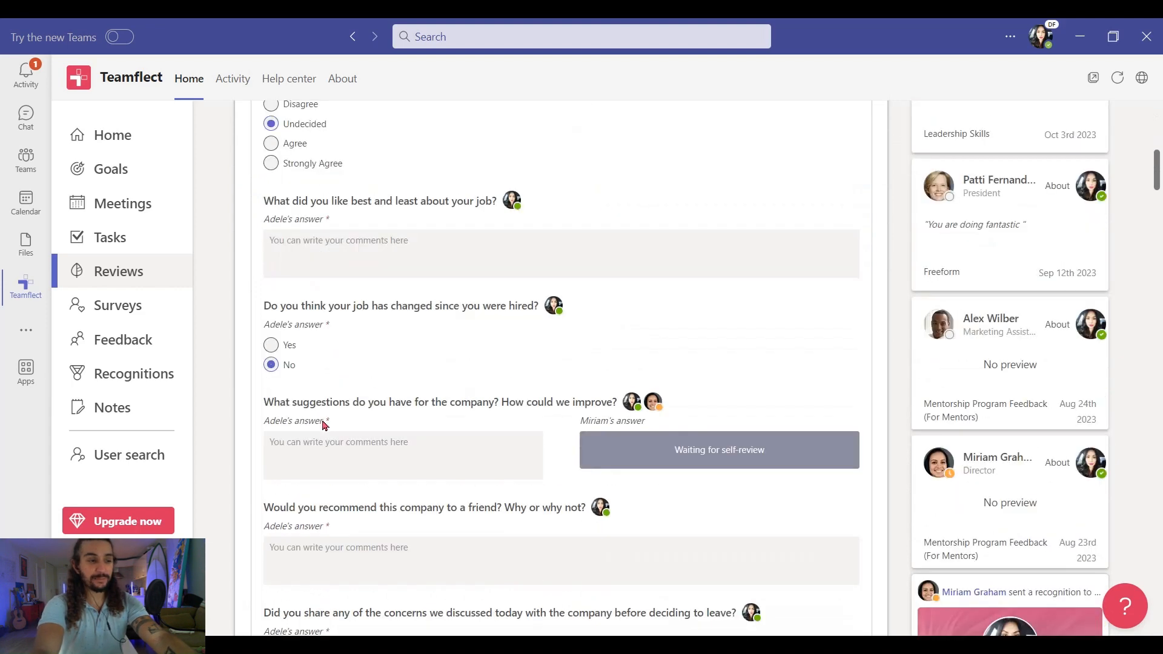
scroll(326, 425, down, 1)
click(289, 222)
text(I loved the supportive team and the opportunities to take on new projects. However, the lack of diversity in our team was something that I found concerning.)
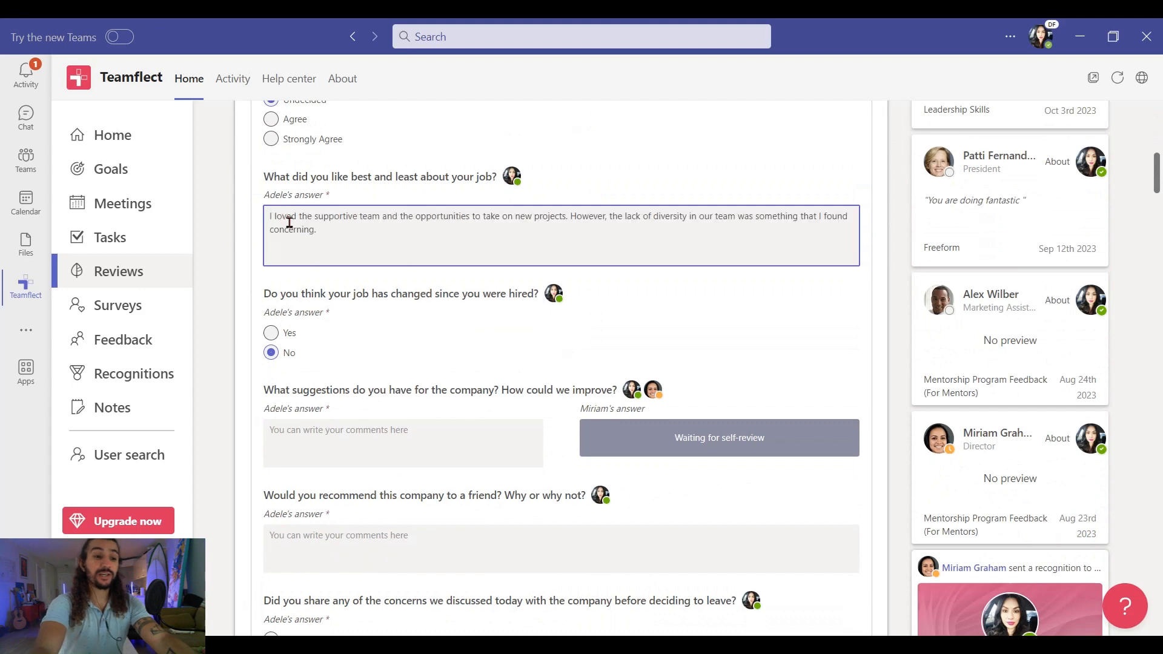
click(271, 334)
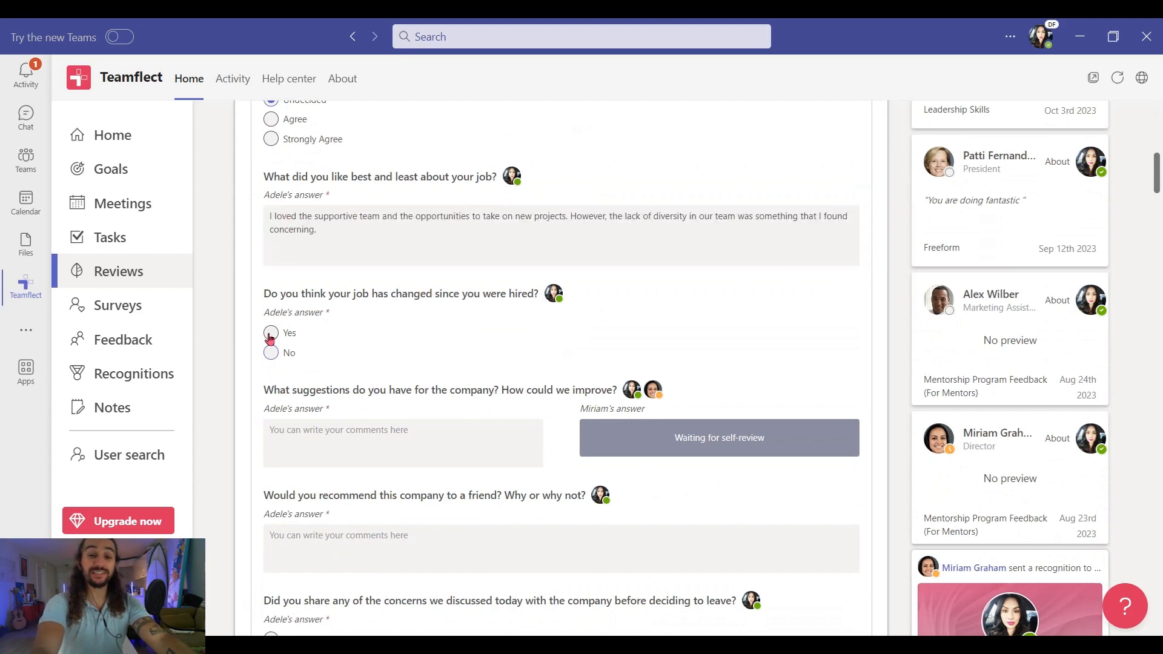
click(415, 444)
text(To enhance the company's culture, I suggest focusing on diversity and inclusion efforts. Additionally, regular employee recognition programs would boost morale and motivation.)
scroll(414, 445, down, 5)
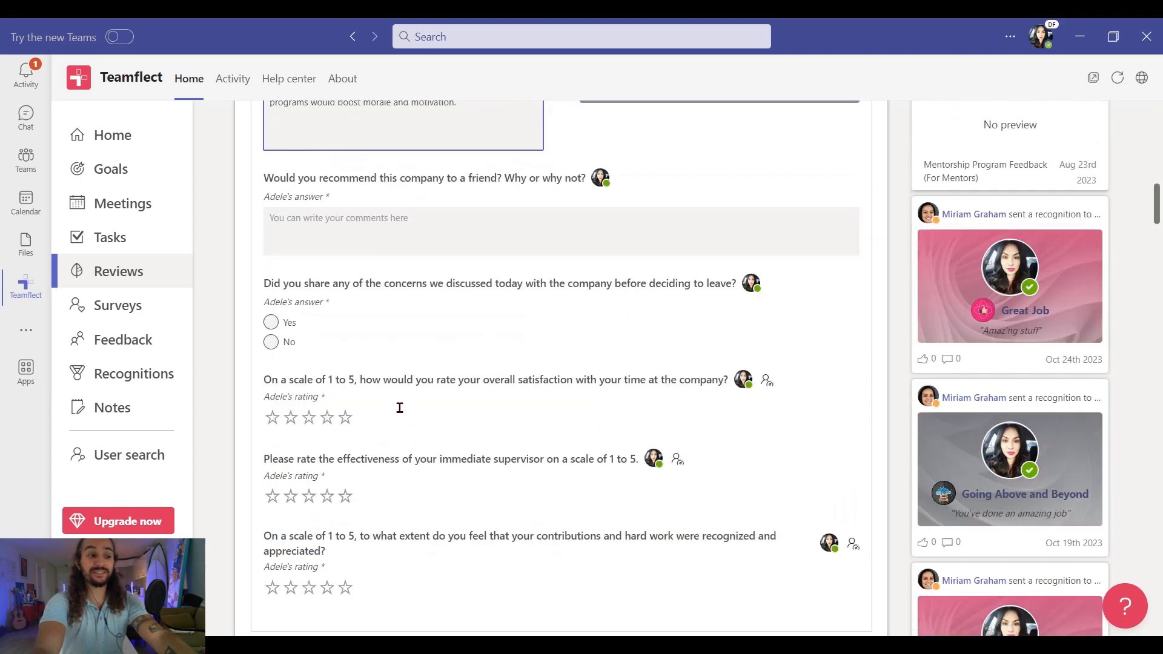
- Paste the recommendation answer, answer Yes on sharing concerns, and rate satisfaction 3, supervisor 4, recognition 3 stars
click(294, 221)
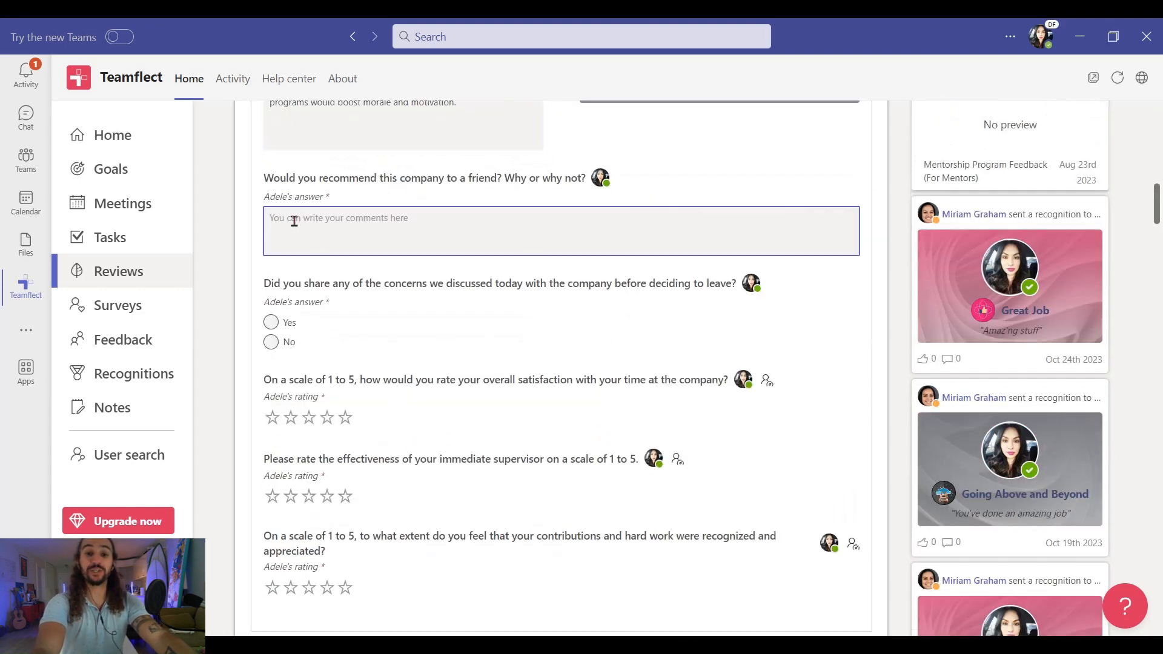
text(I would recommend this company to a friend because of the positive work culture and the opportunities to take on challenging projects. However, I would also encourage them to seek out diverse teams for a more enriching experience.)
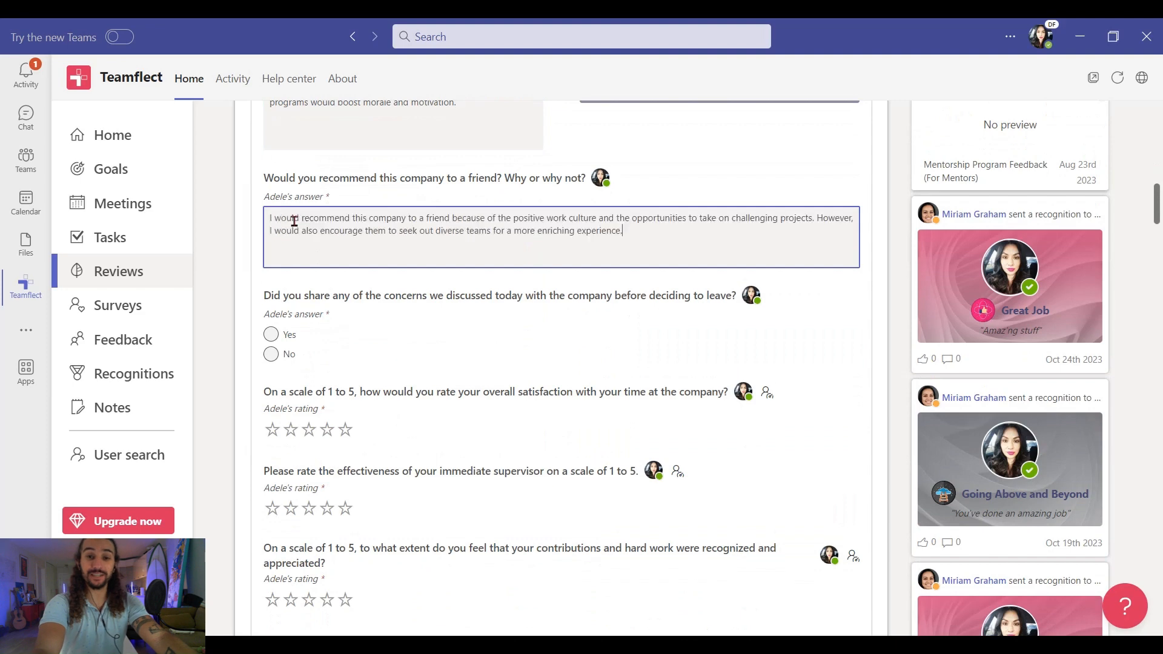
click(271, 334)
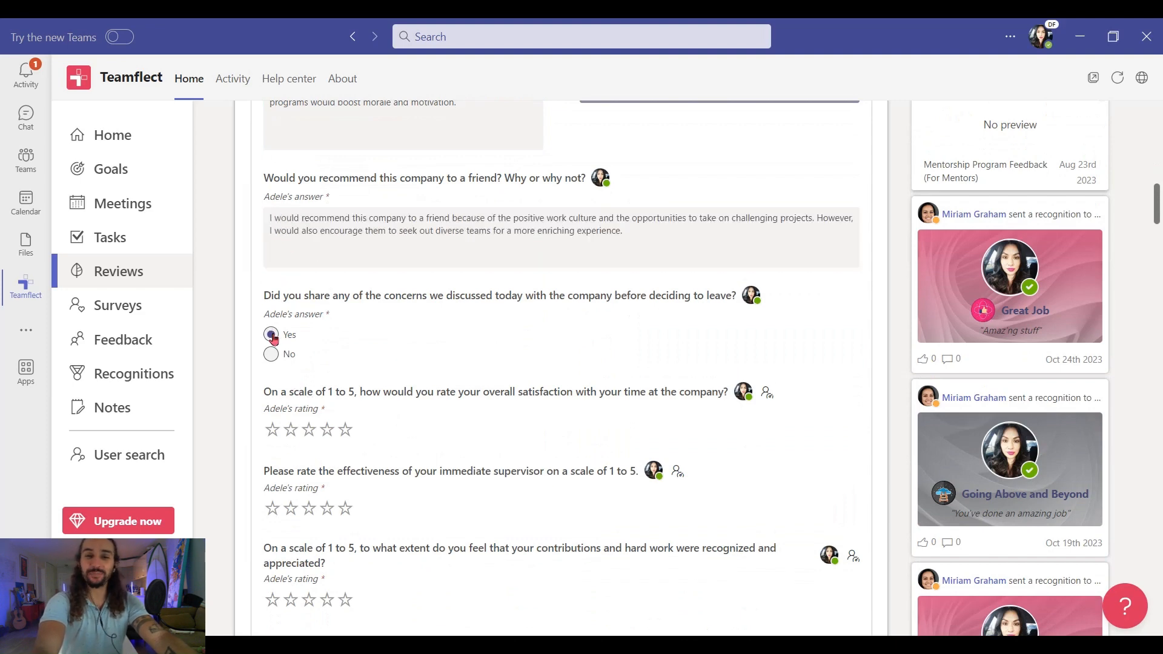
click(310, 432)
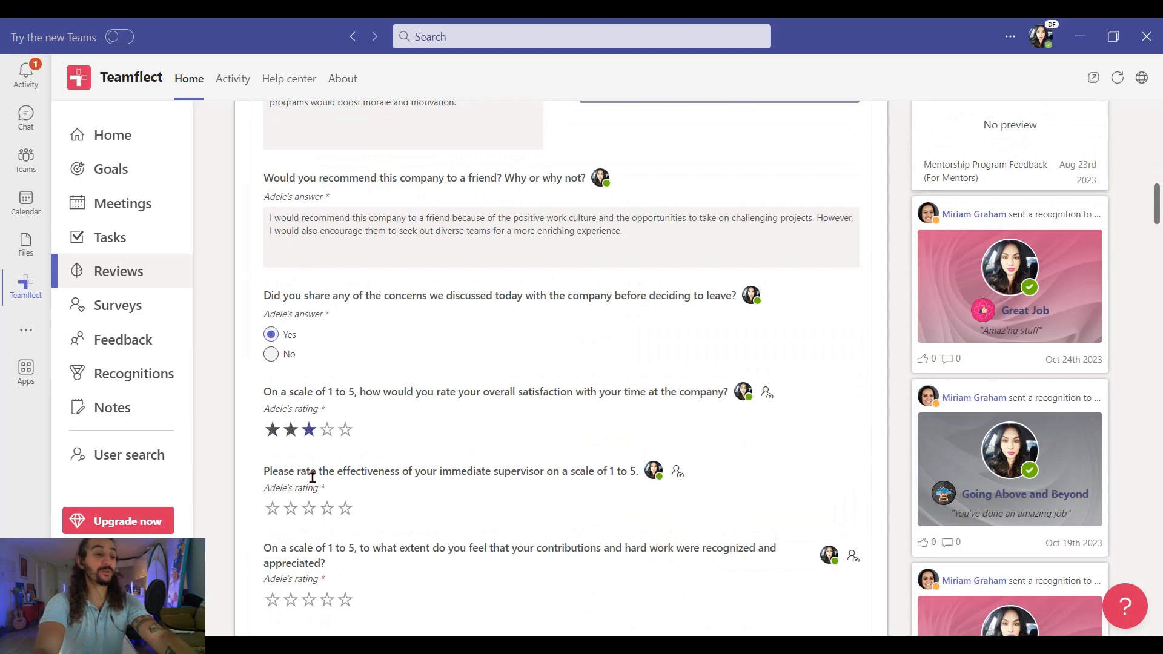
click(327, 508)
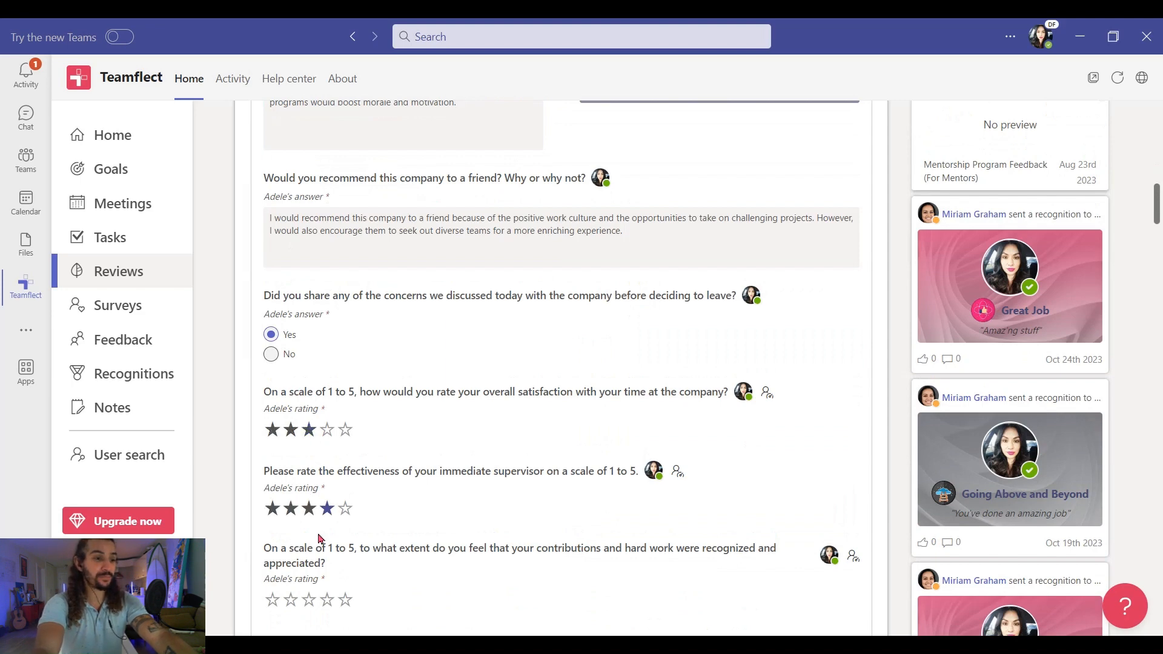
click(310, 600)
- Submit the completed self-review and confirm the submission
scroll(410, 587, down, 3)
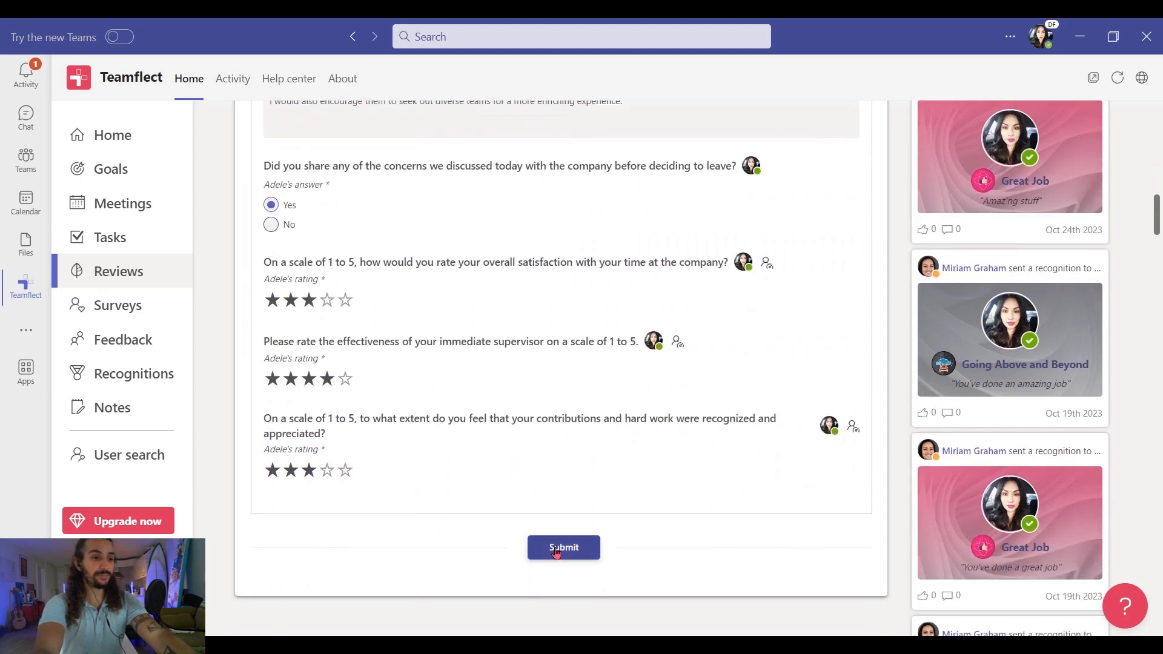
click(551, 553)
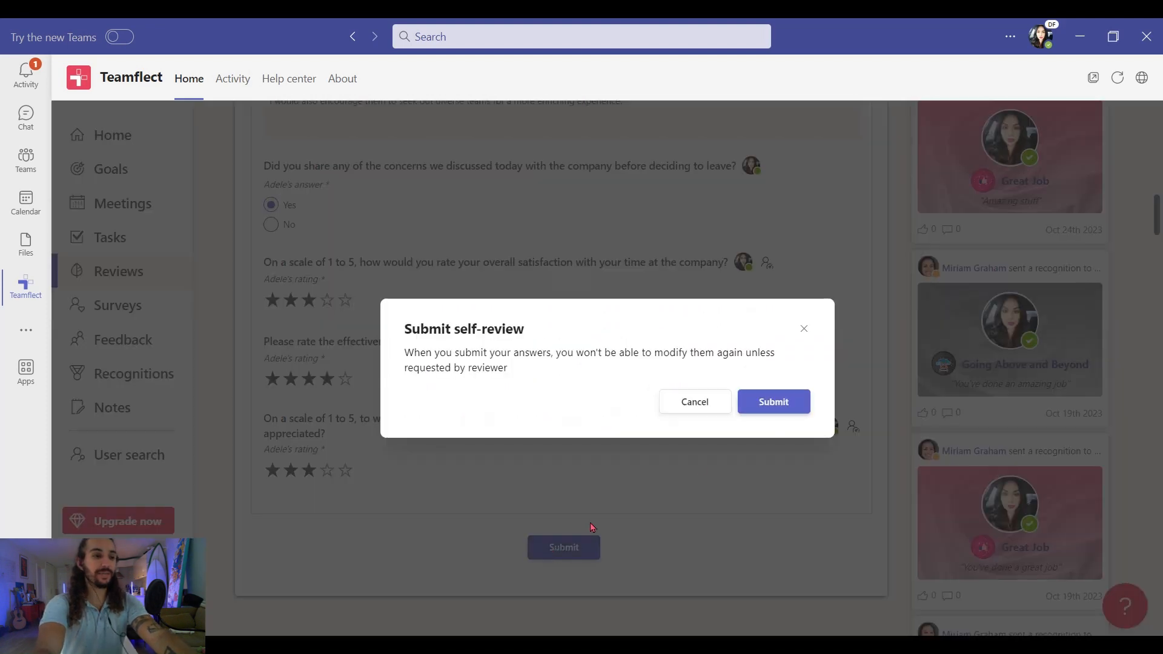
click(777, 409)
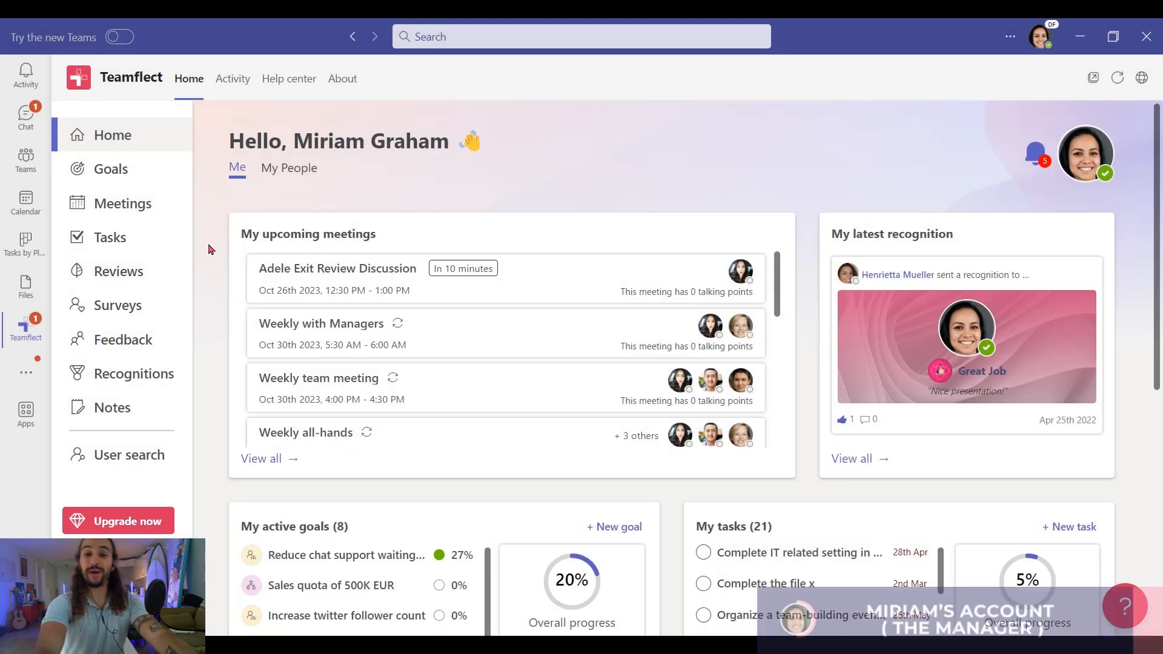
- Under Reviews about my team, expand Employee Exit Review and open the employee's review awaiting the reviewer
click(129, 272)
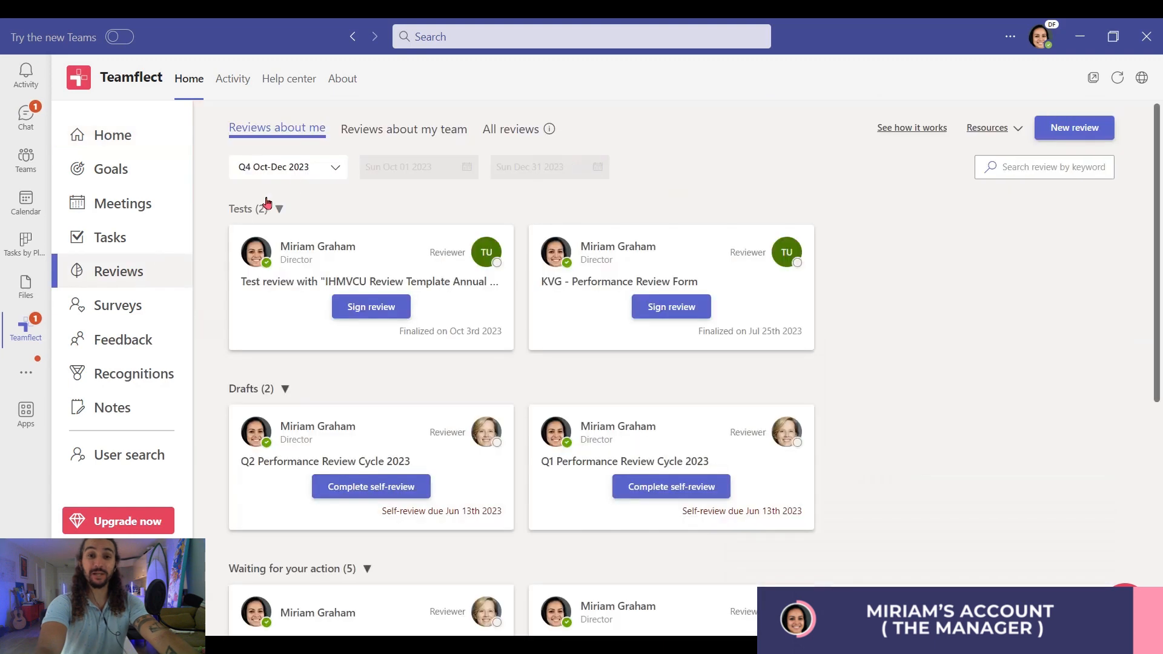
click(364, 140)
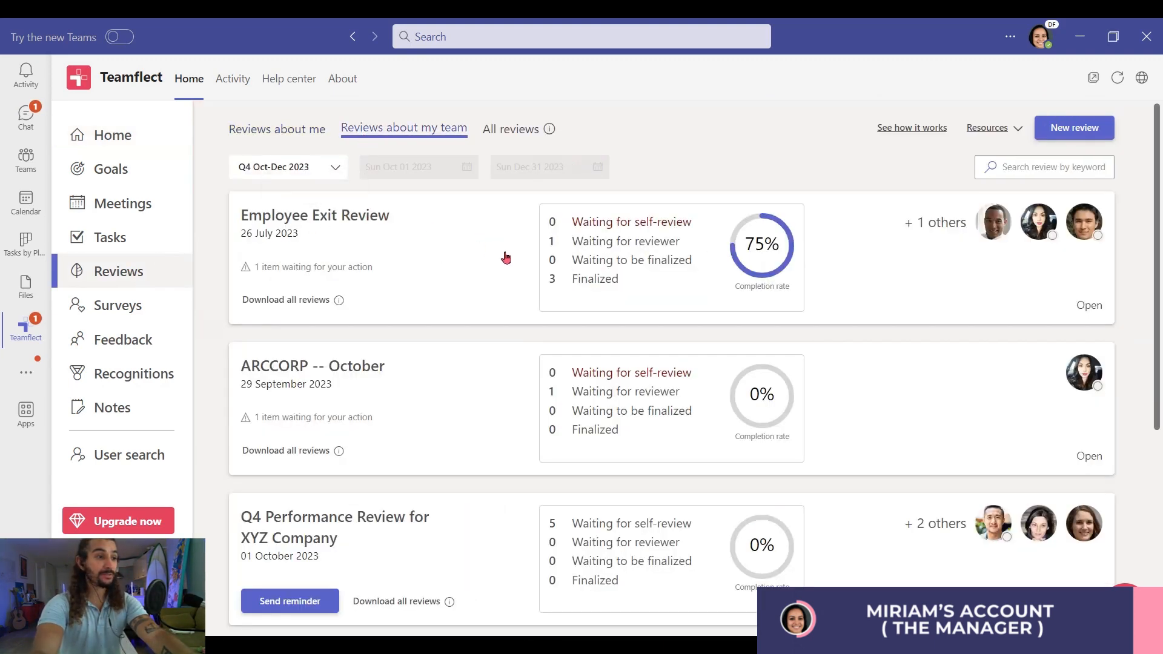
click(506, 259)
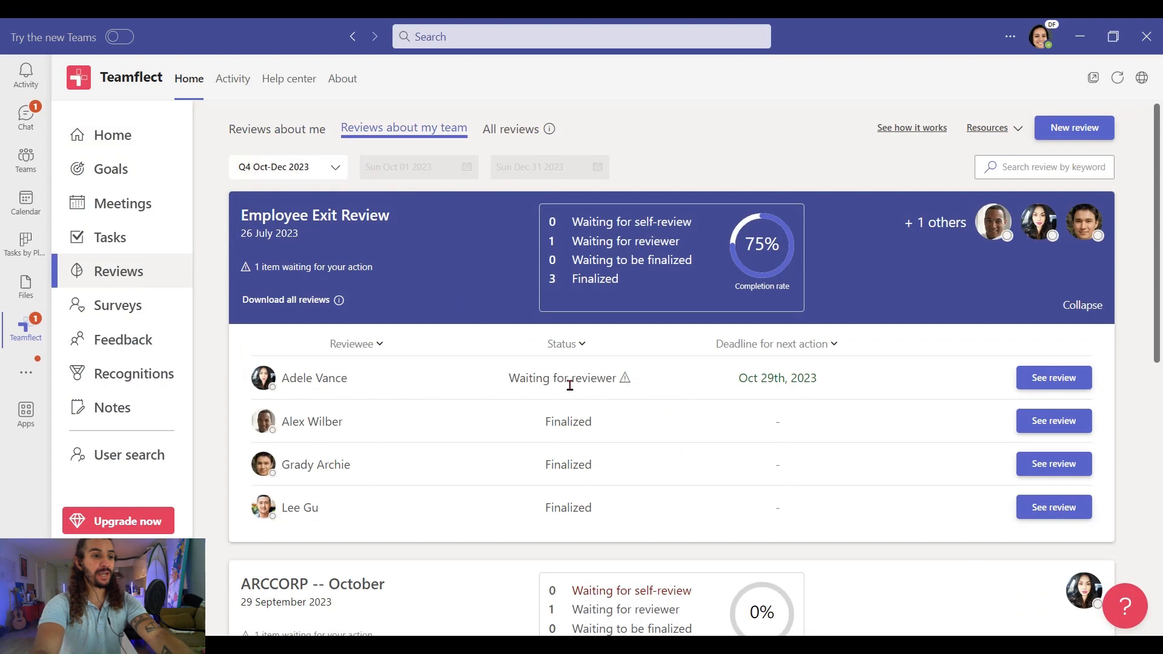
click(1033, 378)
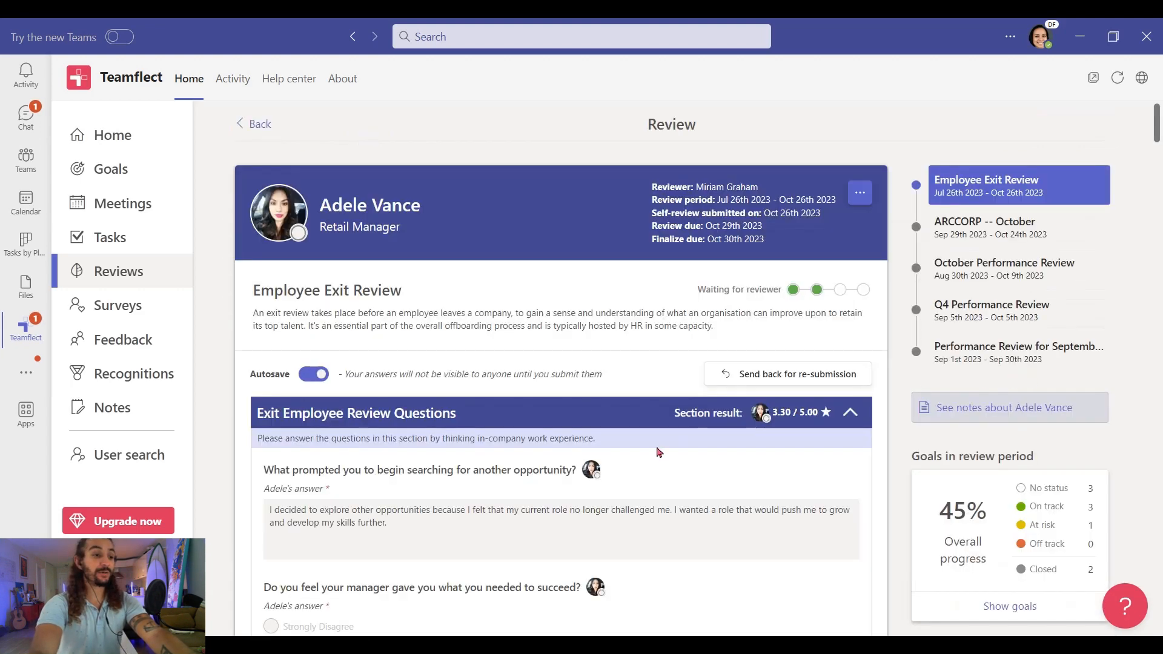
- Paste the manager's reply under the improvement-suggestions question and read down to the final rating
scroll(659, 452, down, 5)
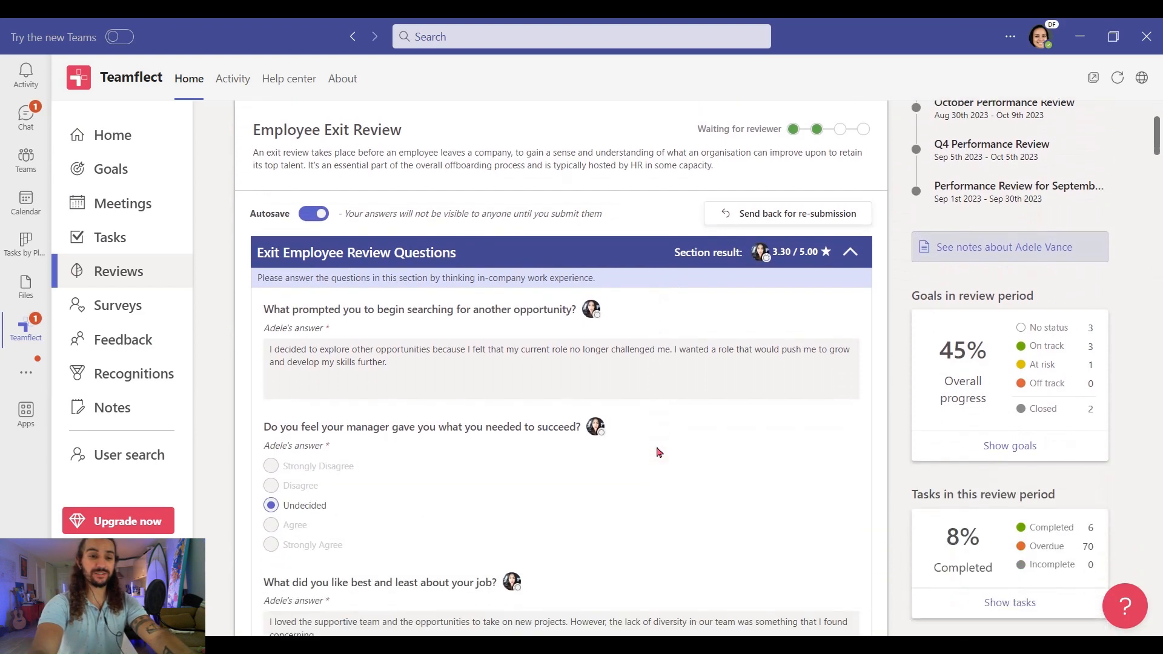
scroll(660, 453, down, 5)
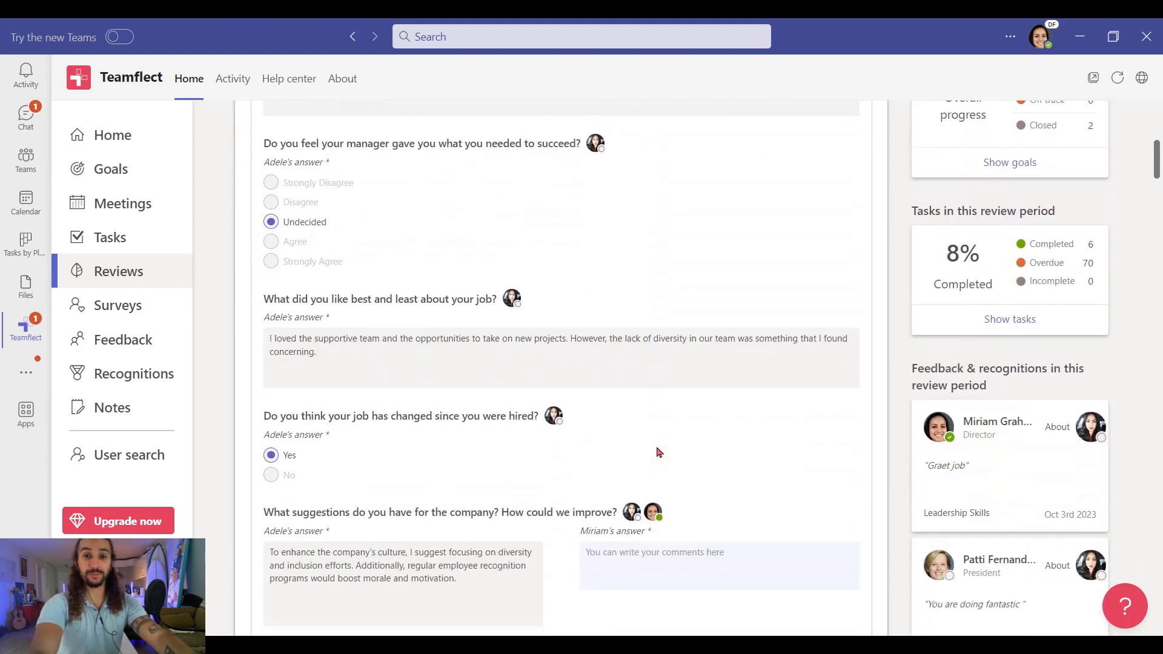
scroll(659, 453, down, 5)
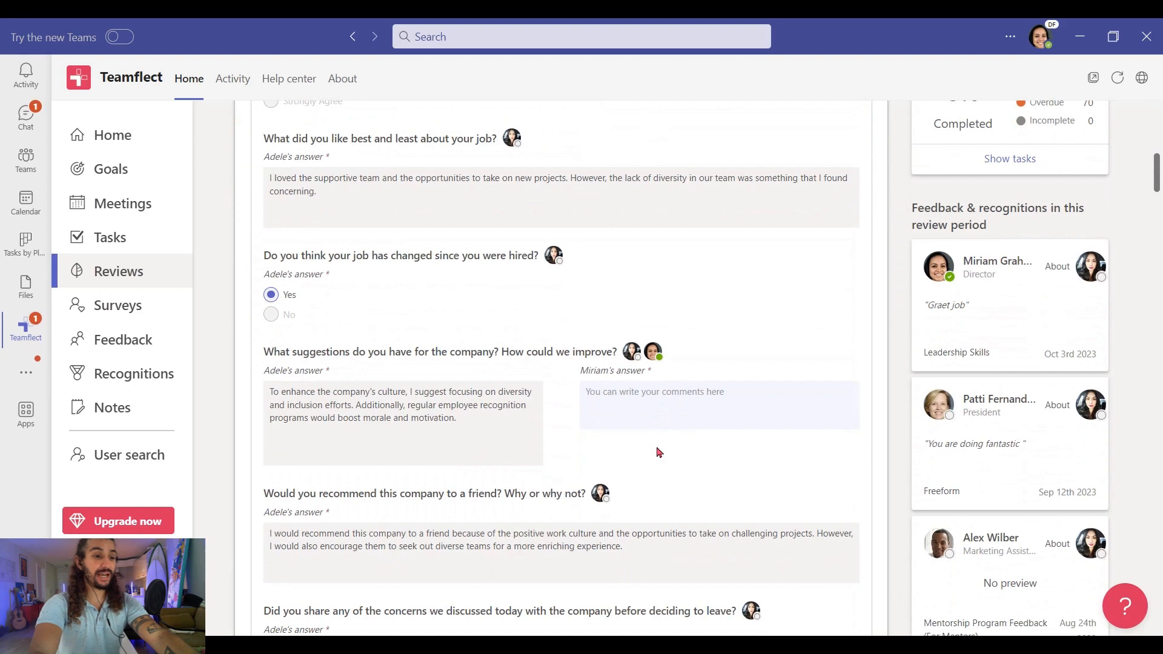
scroll(659, 452, down, 4)
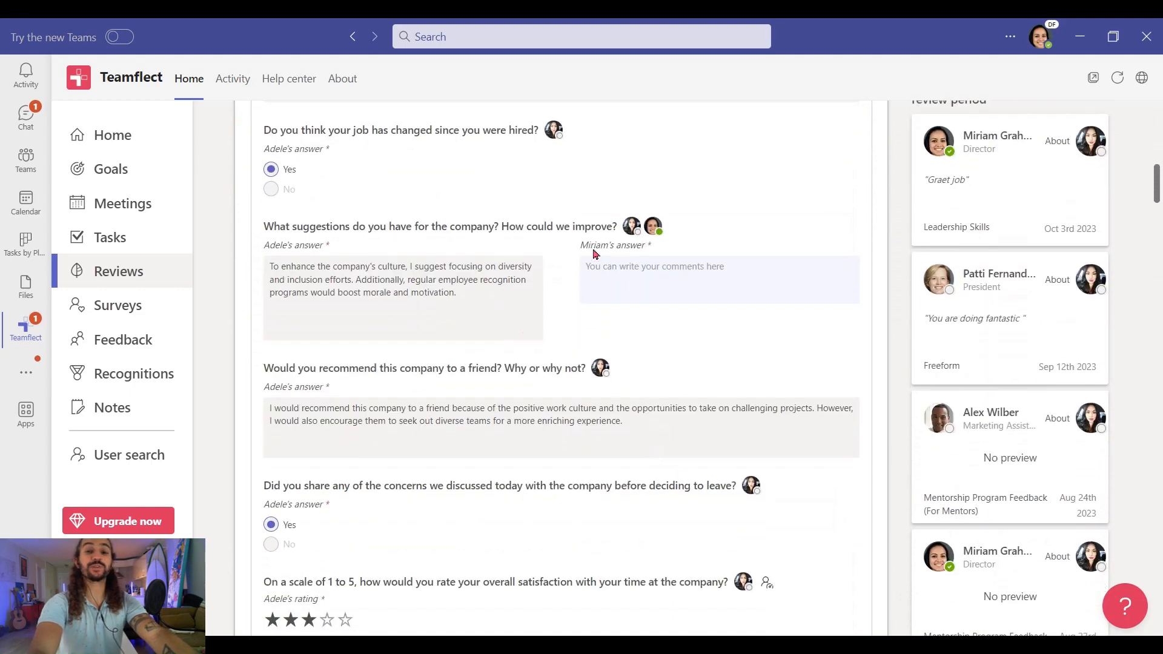
click(610, 268)
text(Adele, your suggestions regarding diversity and inclusion are well-noted. We are committed to fostering a diverse and inclusive workplace, and we will actively work on improving our efforts in this regard. Your input is invaluable, and we are grateful for your commitment to a more inclusive environment. We'll miss your contributions, and I wish you the best in your future career where you can continue to make a positive impact.)
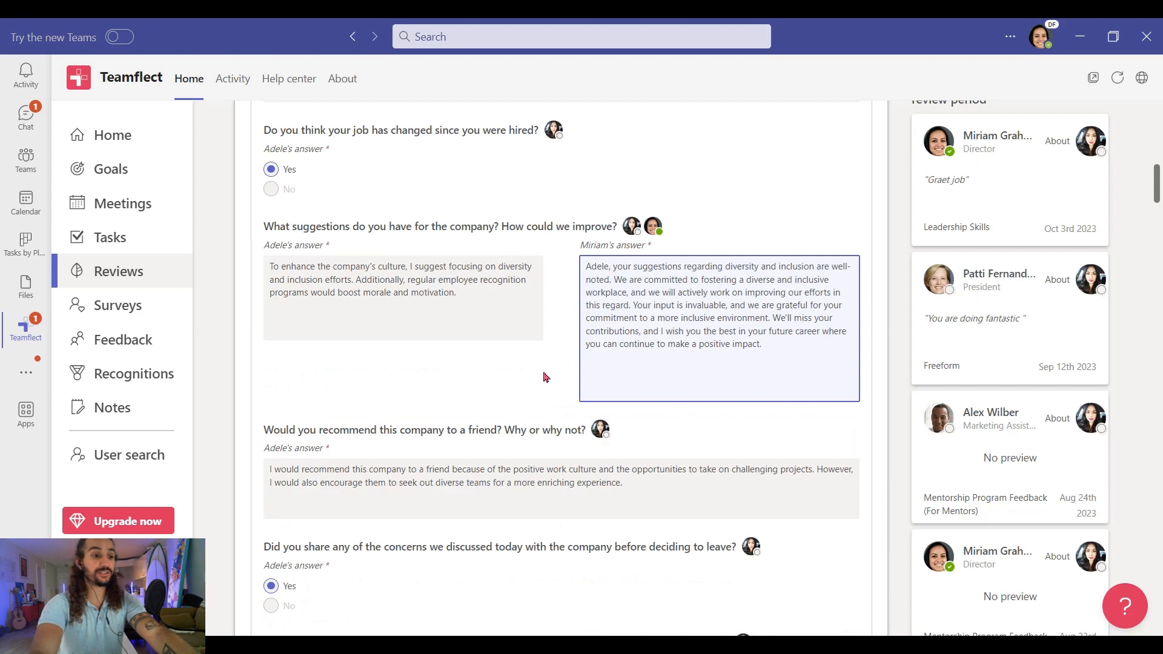
scroll(544, 377, down, 4)
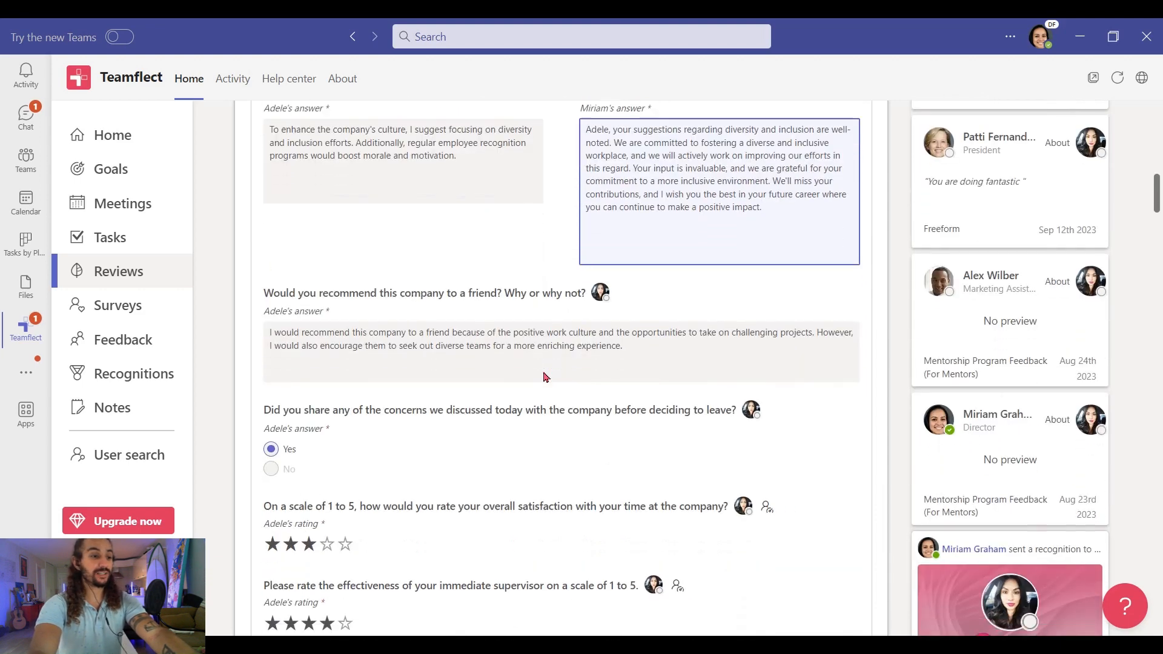
scroll(544, 376, down, 3)
scroll(544, 376, down, 2)
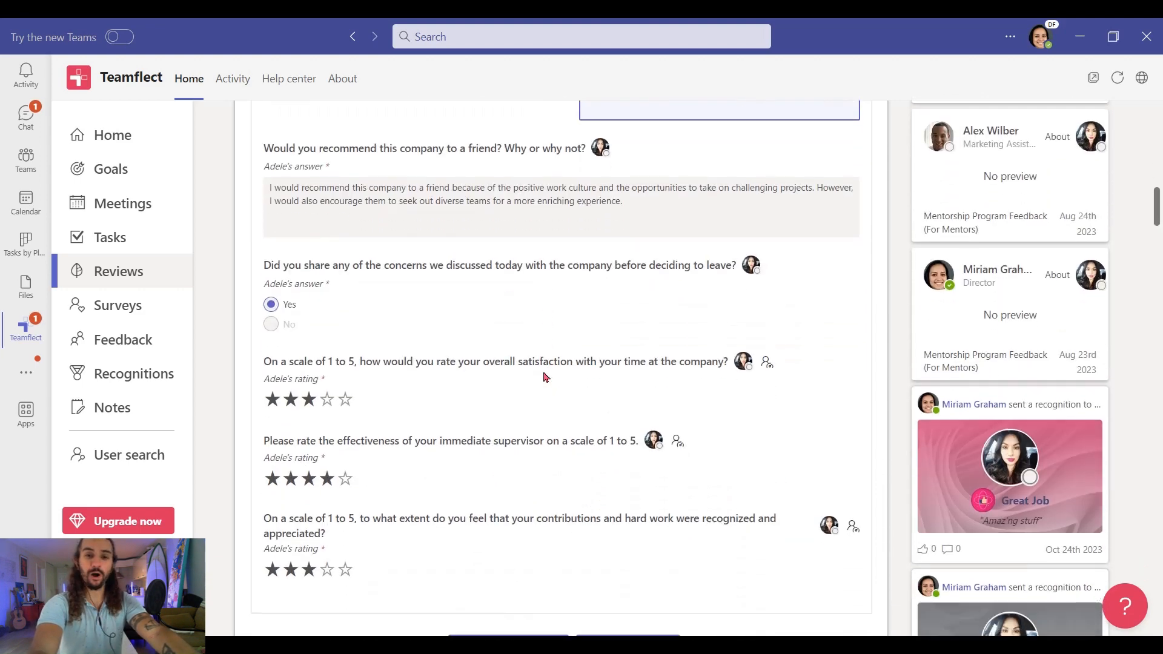
scroll(544, 376, down, 1)
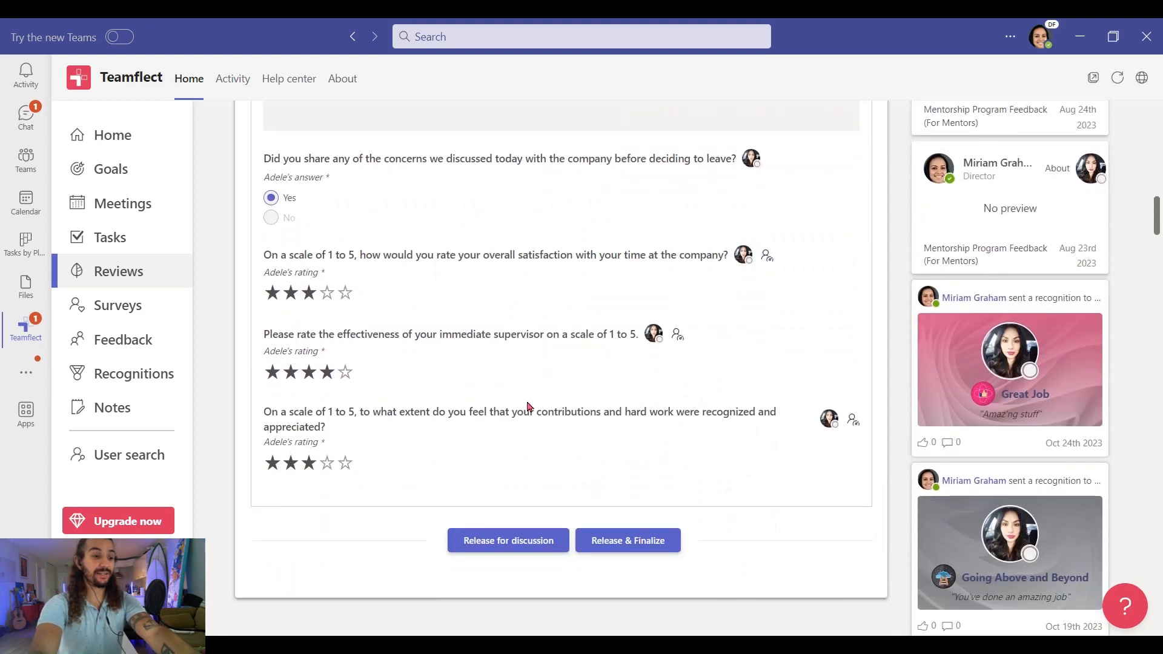
- Finalize the exit review and schedule a 1-on-1 for Oct 26th, 3:00–3:30 pm
click(638, 548)
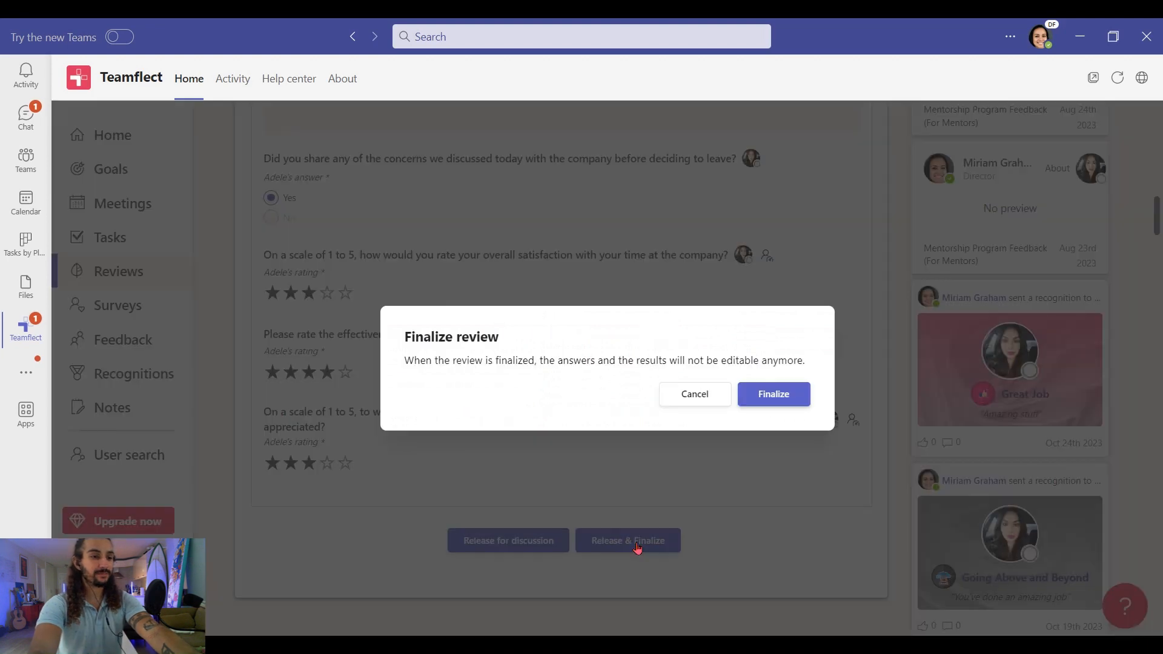
click(762, 404)
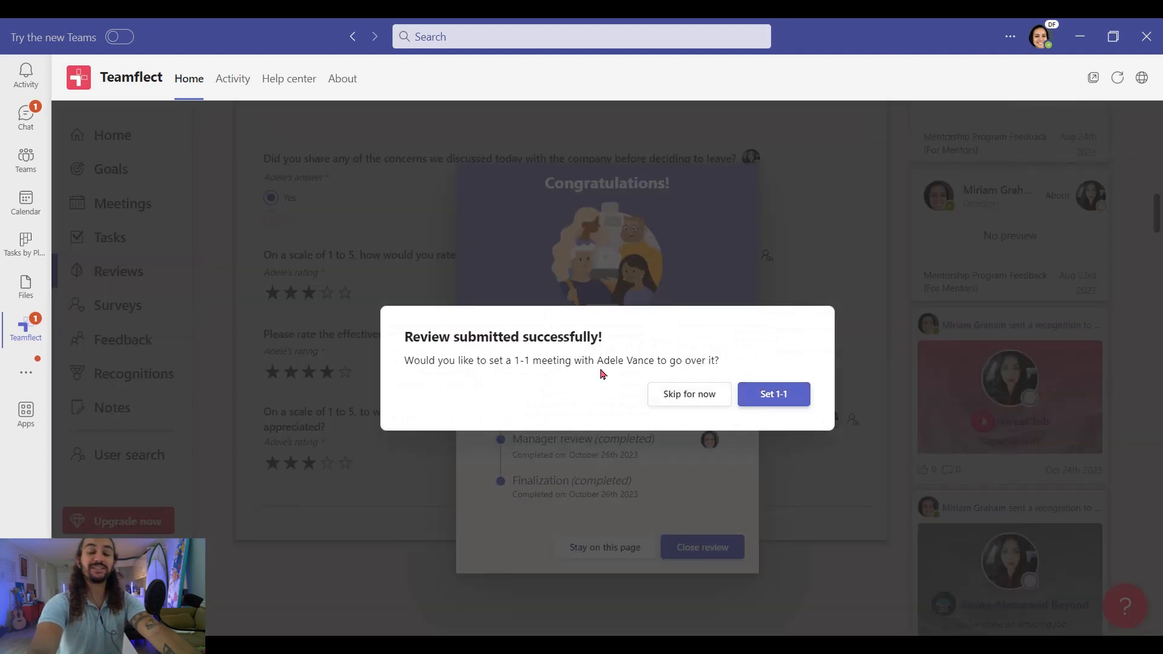
click(774, 395)
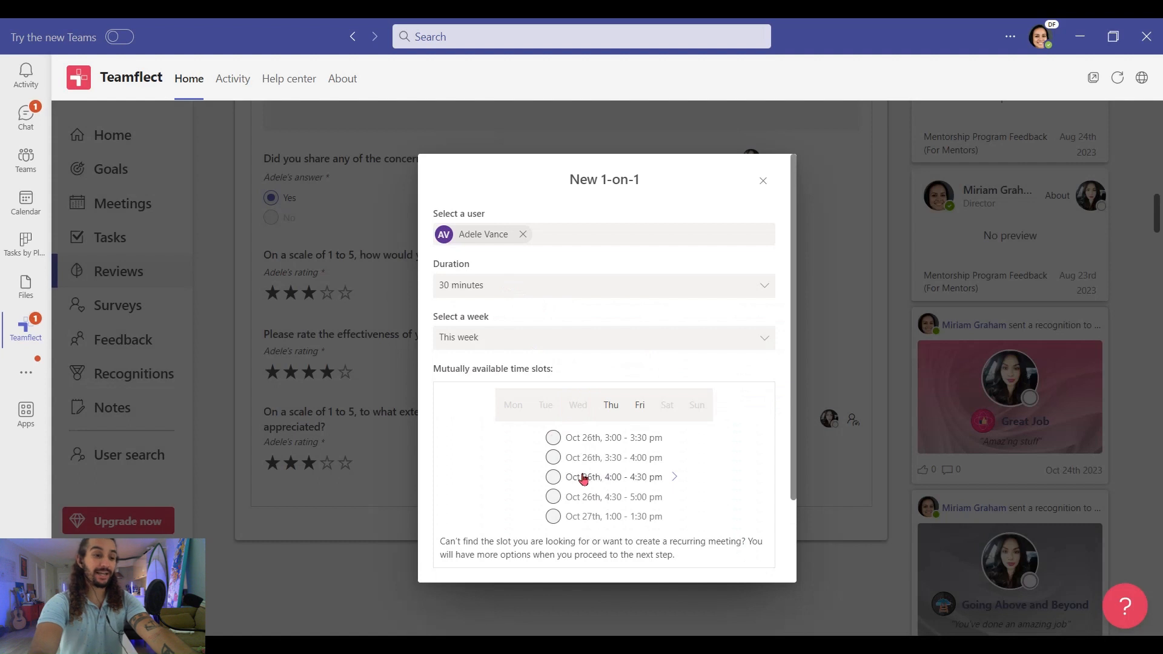
scroll(587, 479, down, 3)
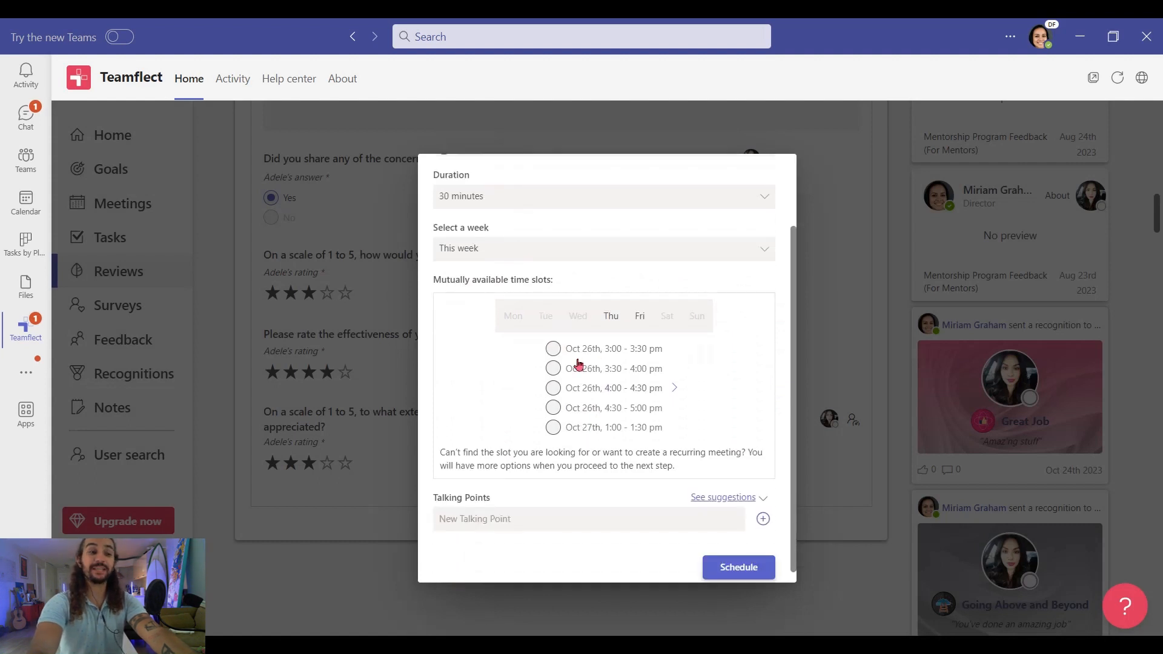
click(553, 349)
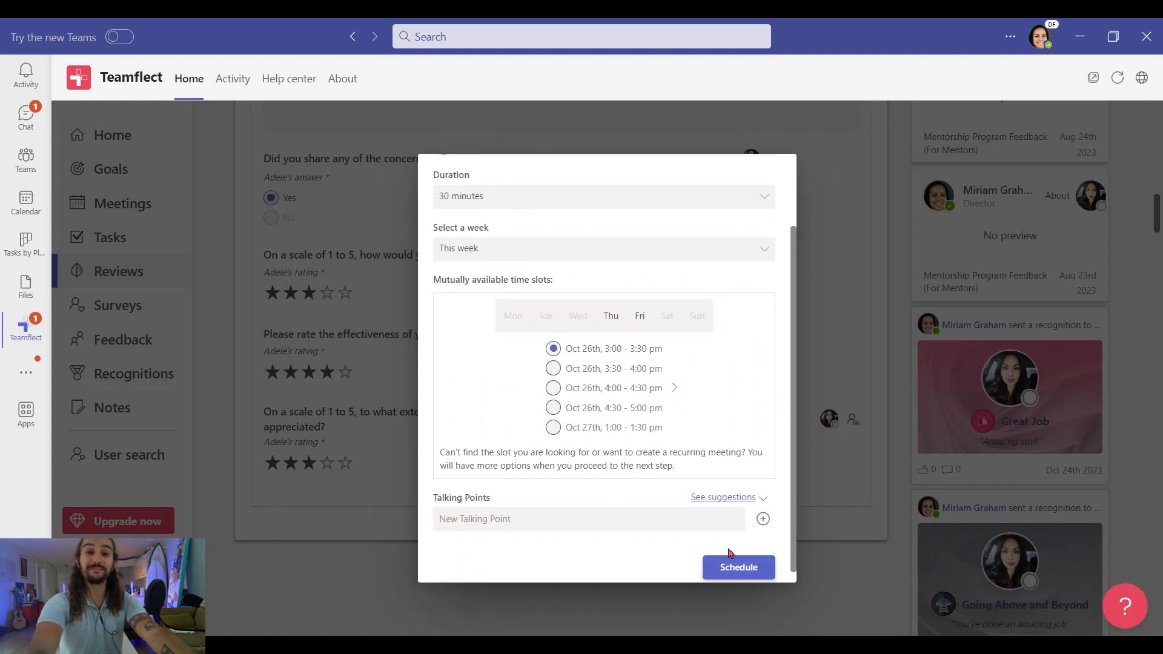
click(748, 567)
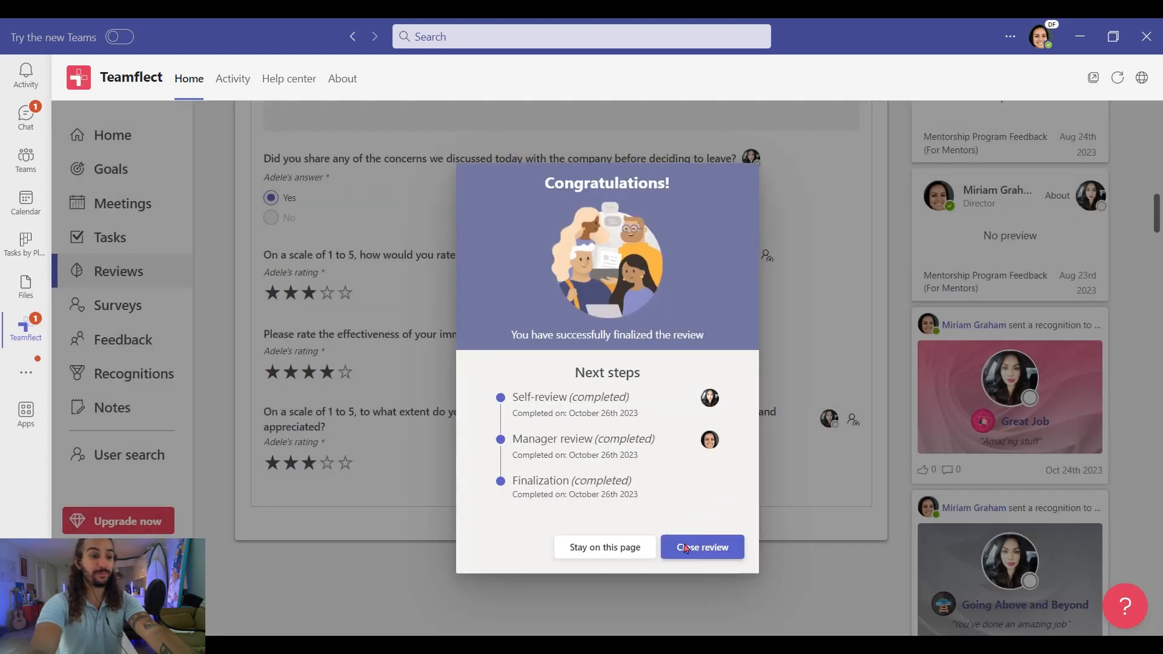
- Close the review, join the Exit Review Discussion meeting from Home, and maximize the meeting window
click(687, 548)
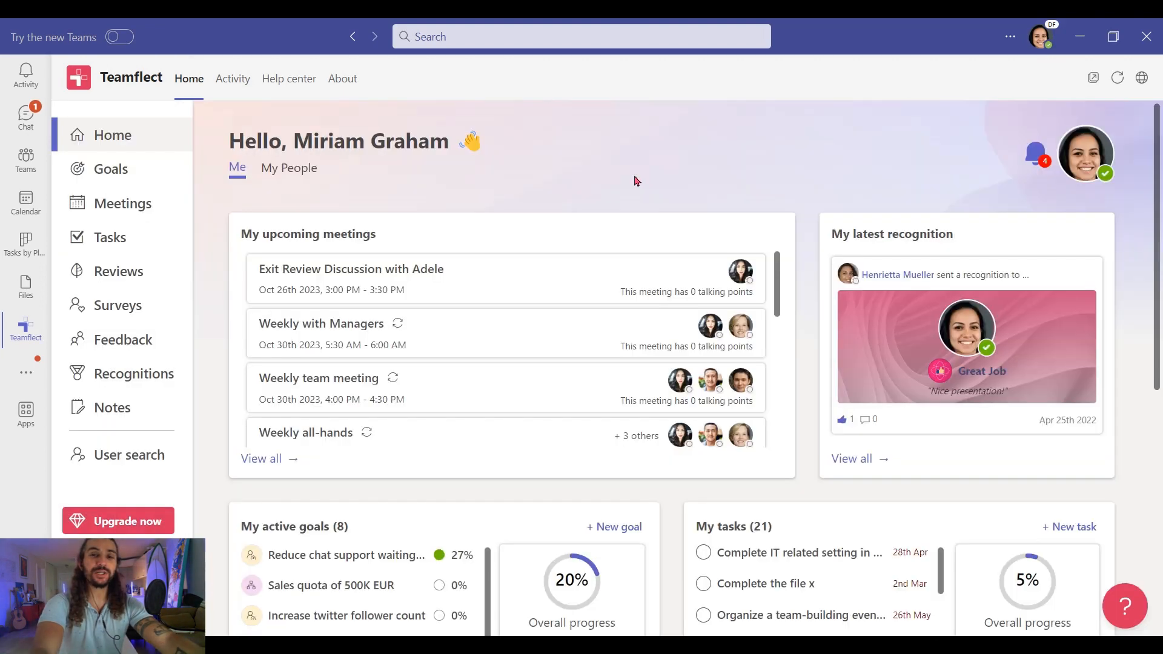
click(443, 280)
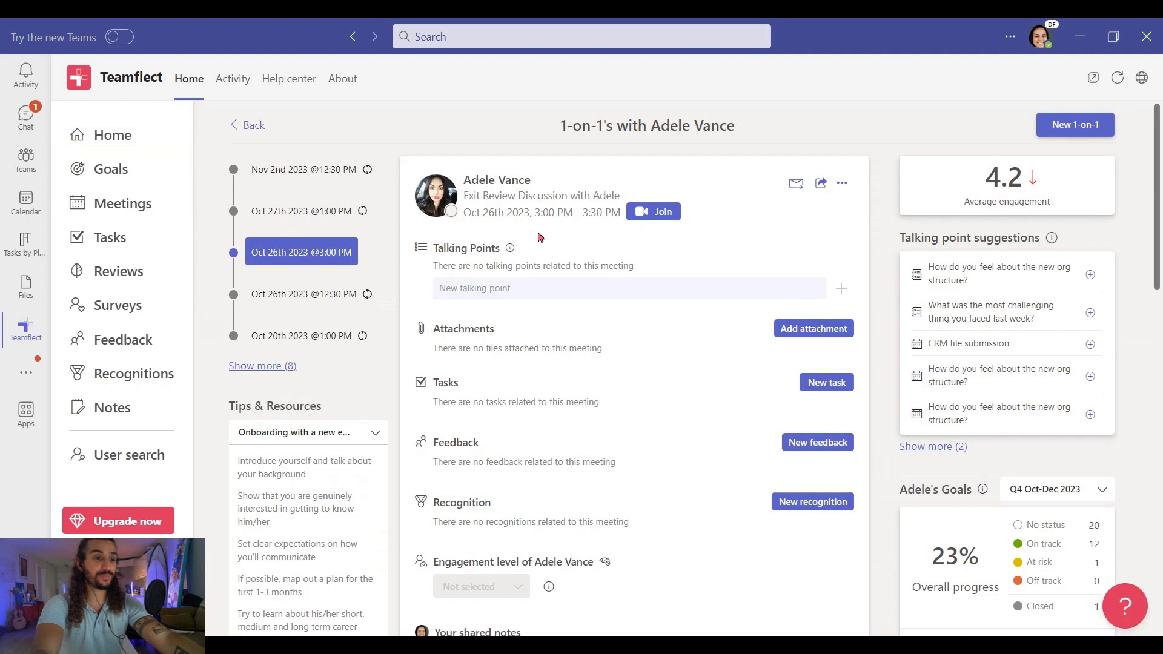
click(657, 215)
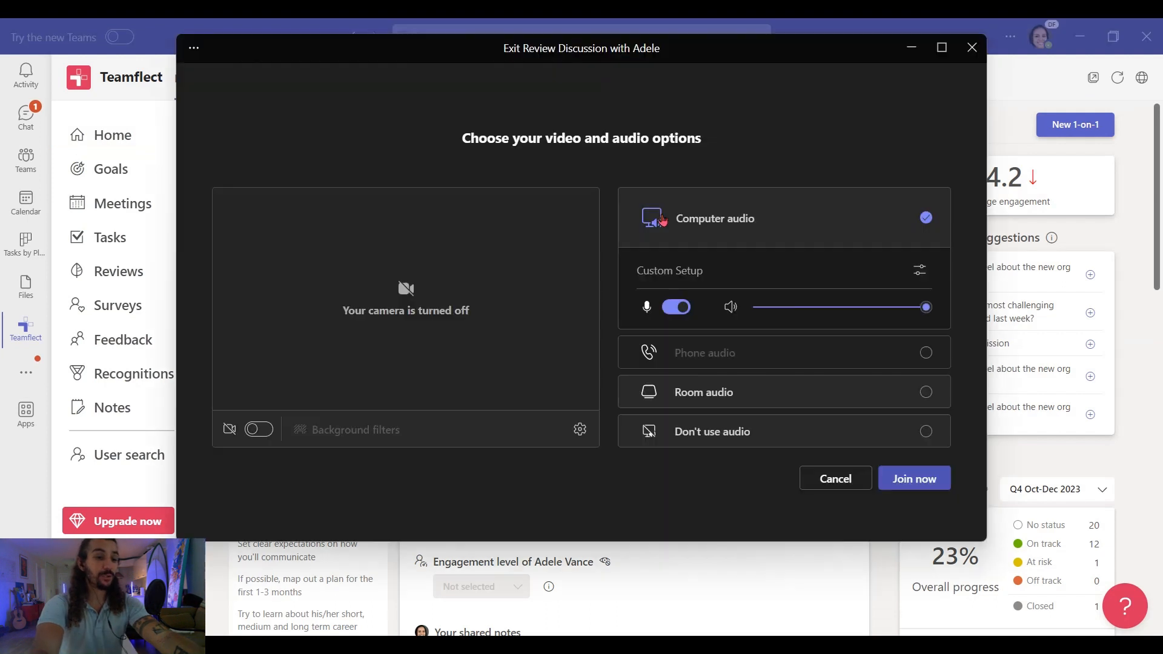
click(895, 480)
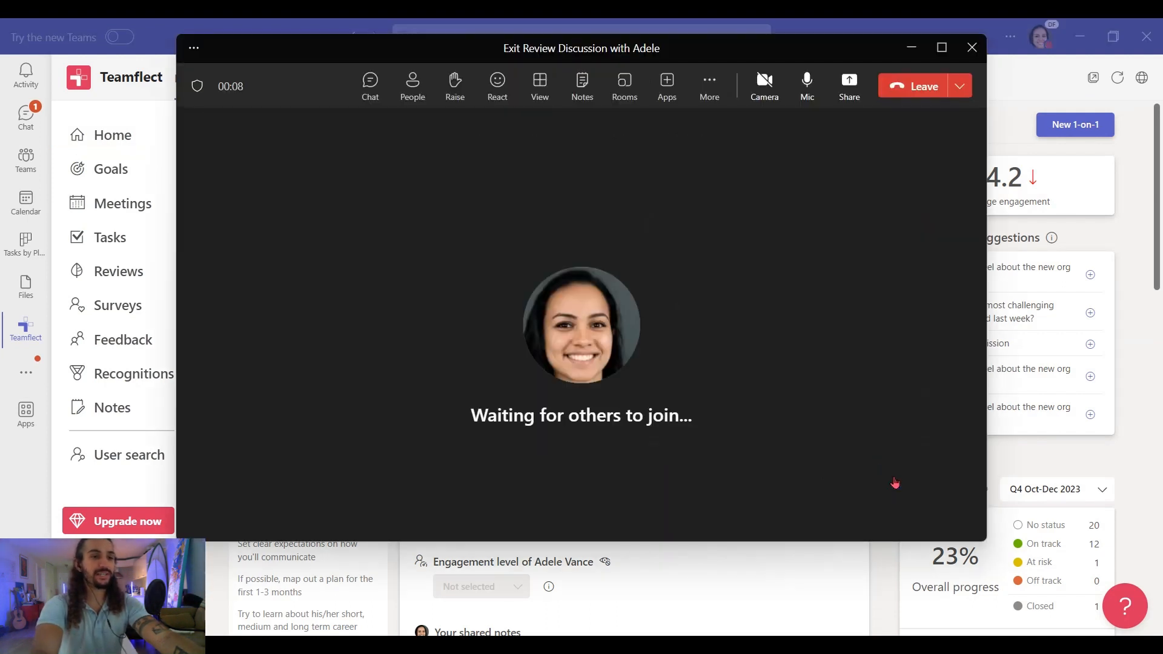
click(941, 47)
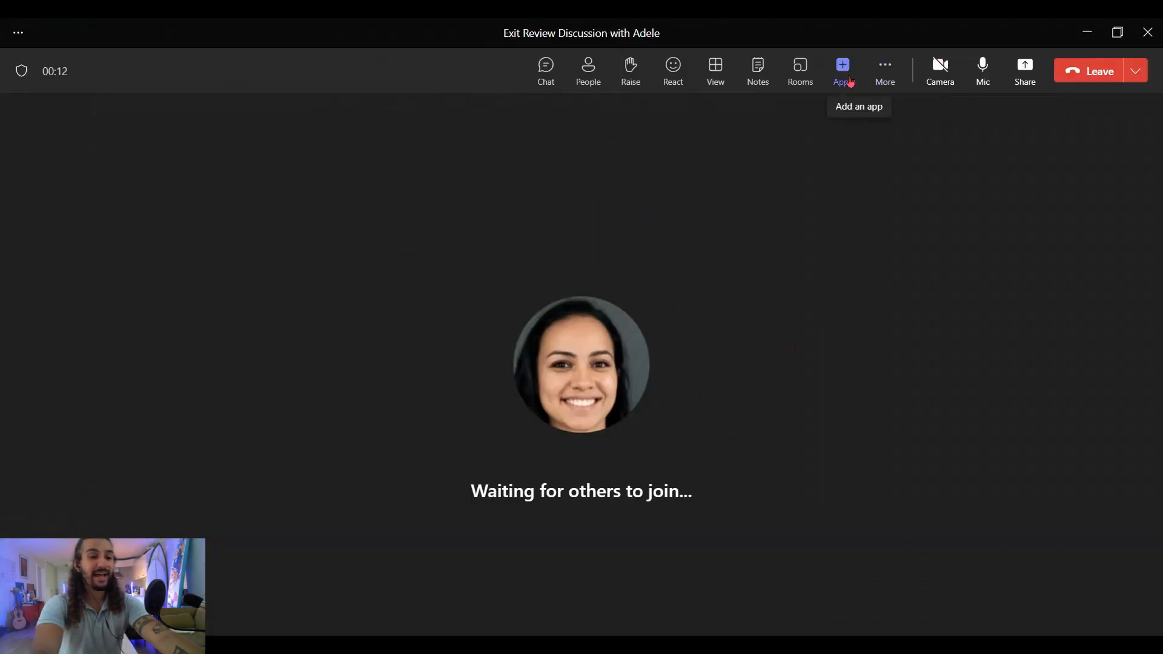
- Add the Teamflect app to the meeting and show the employee's latest reviews in its panel
click(850, 81)
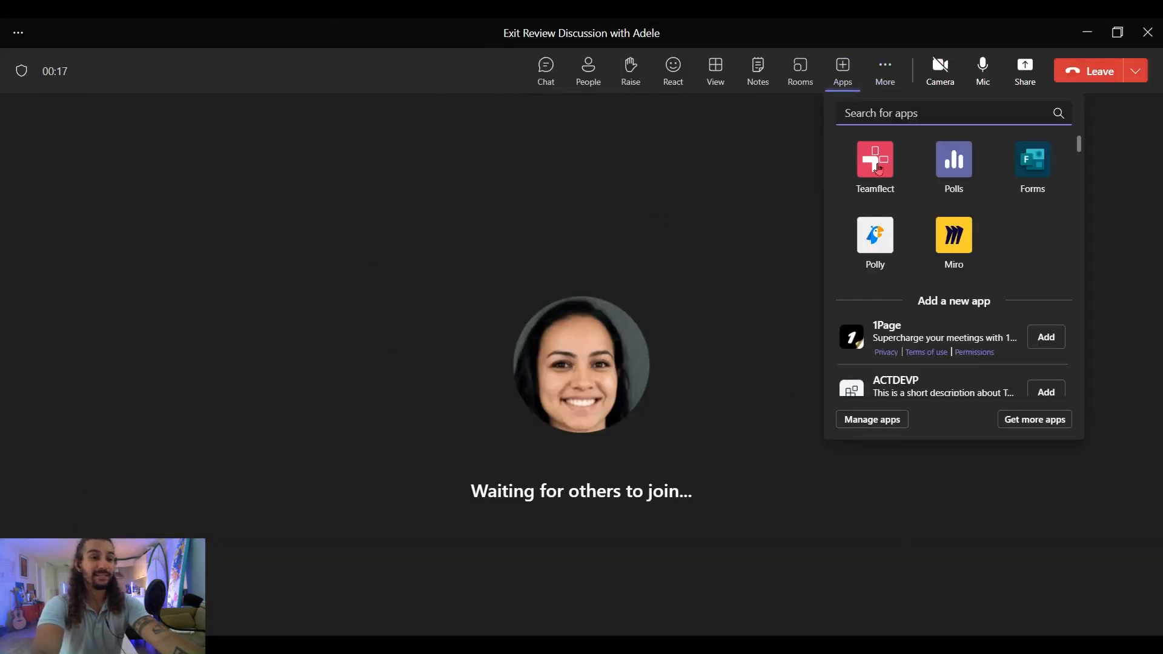
click(877, 164)
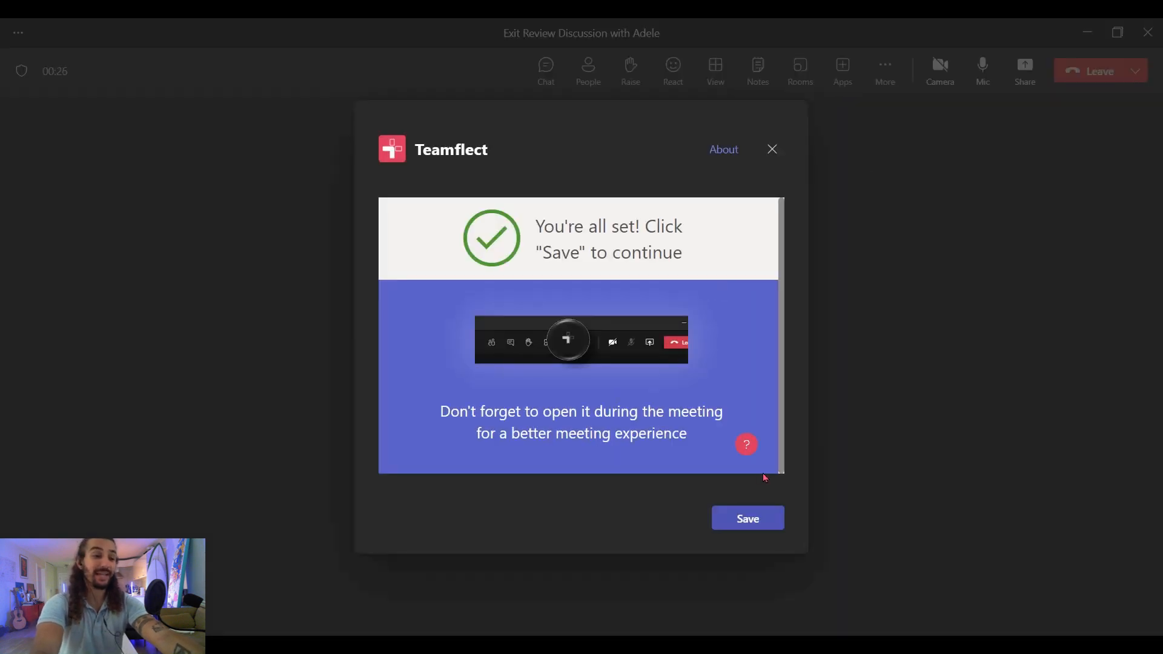
click(742, 531)
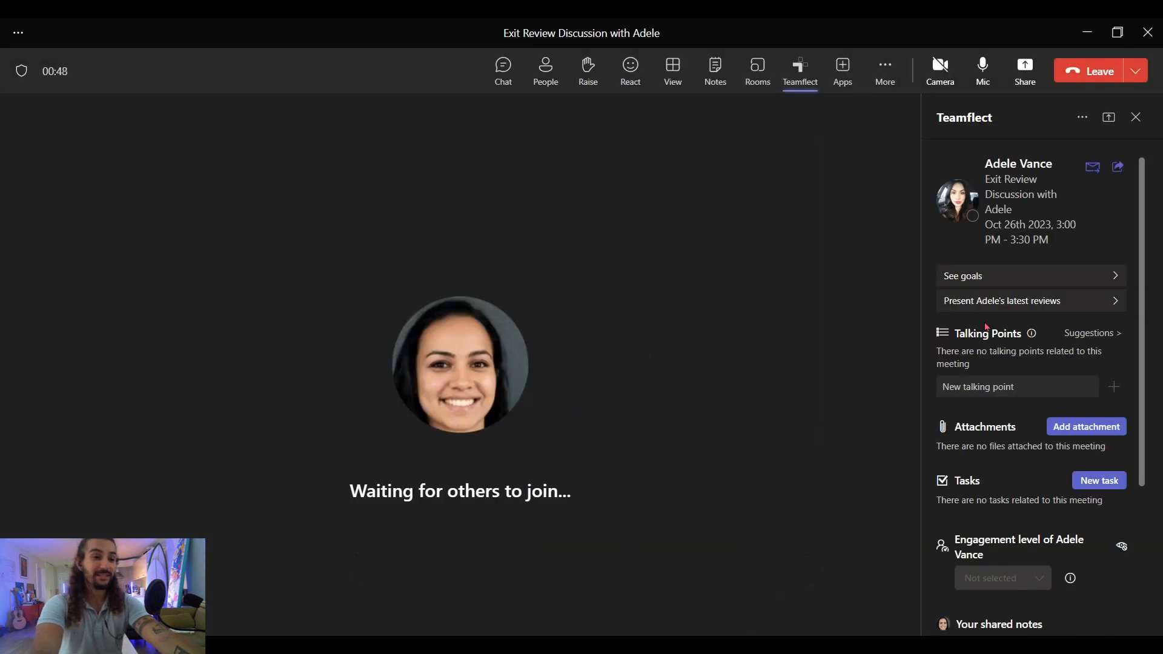
scroll(1000, 313, down, 5)
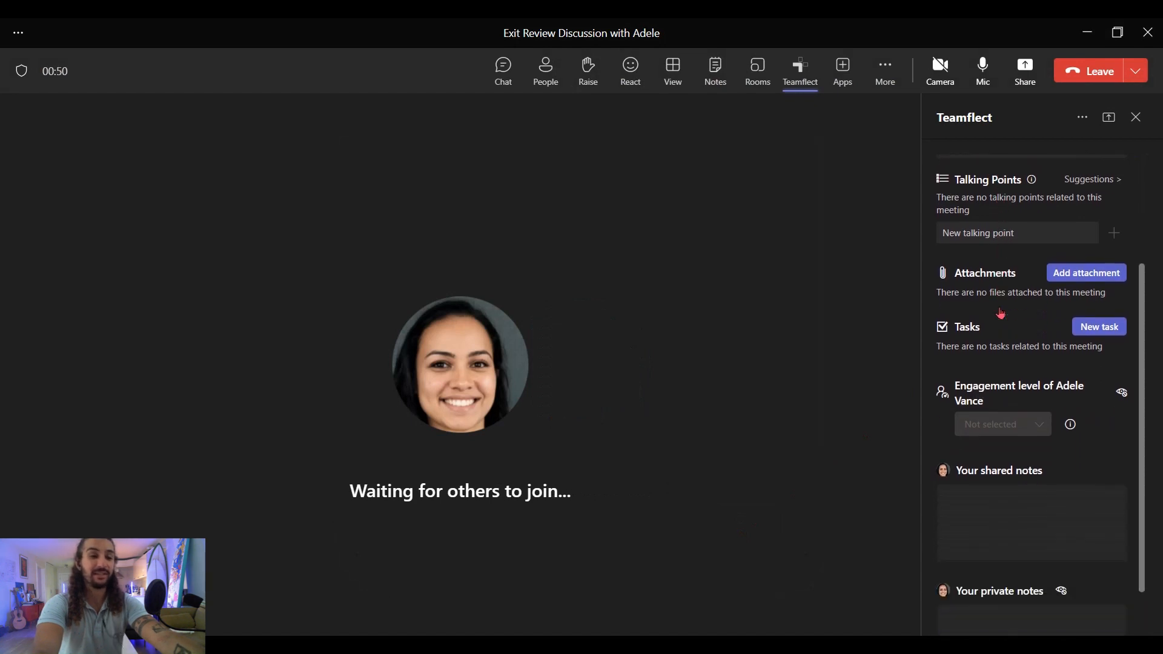
scroll(1000, 312, up, 2)
scroll(1001, 313, up, 1)
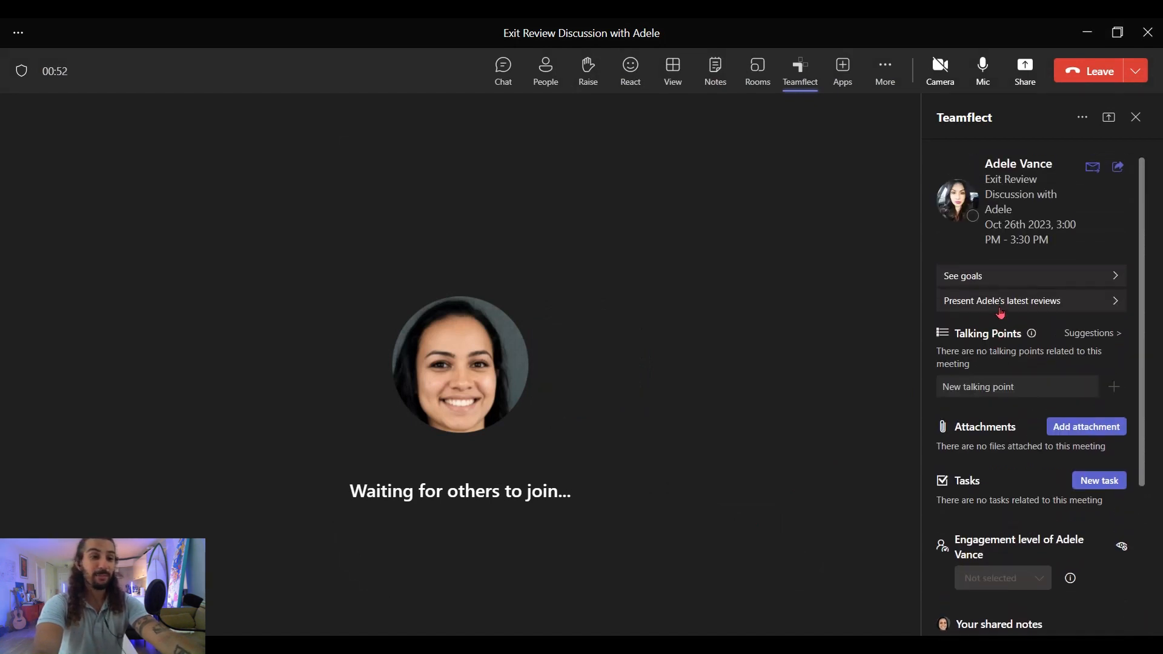
click(1050, 303)
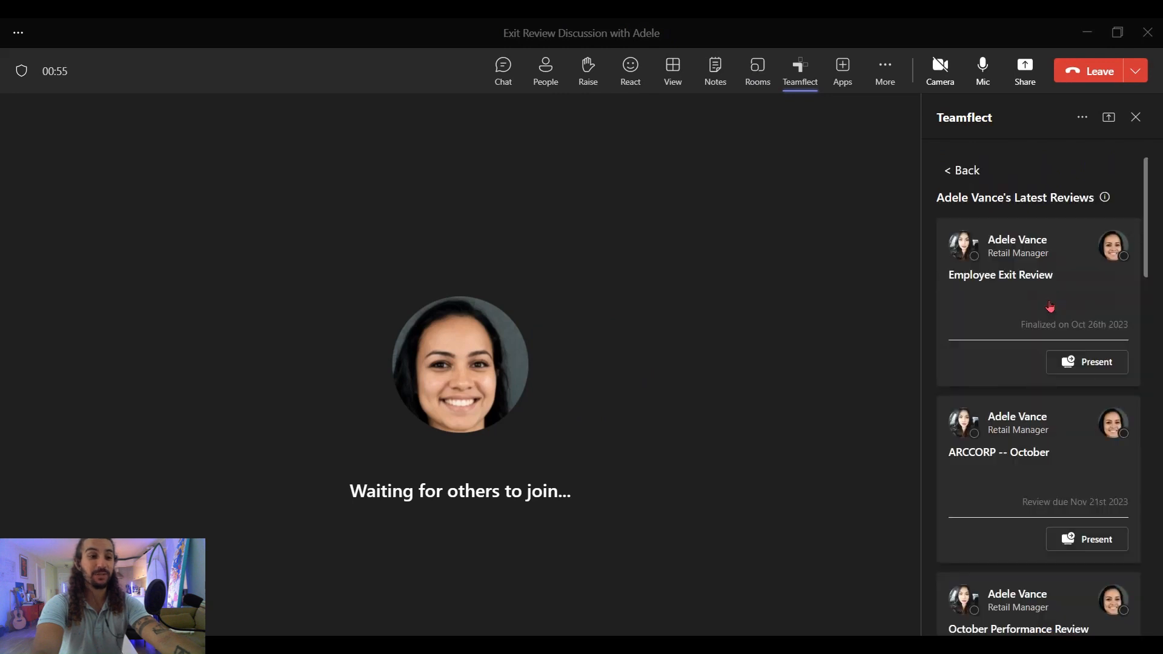
- Present the finalized Employee Exit Review on the meeting stage, scroll through it, then leave
click(1101, 367)
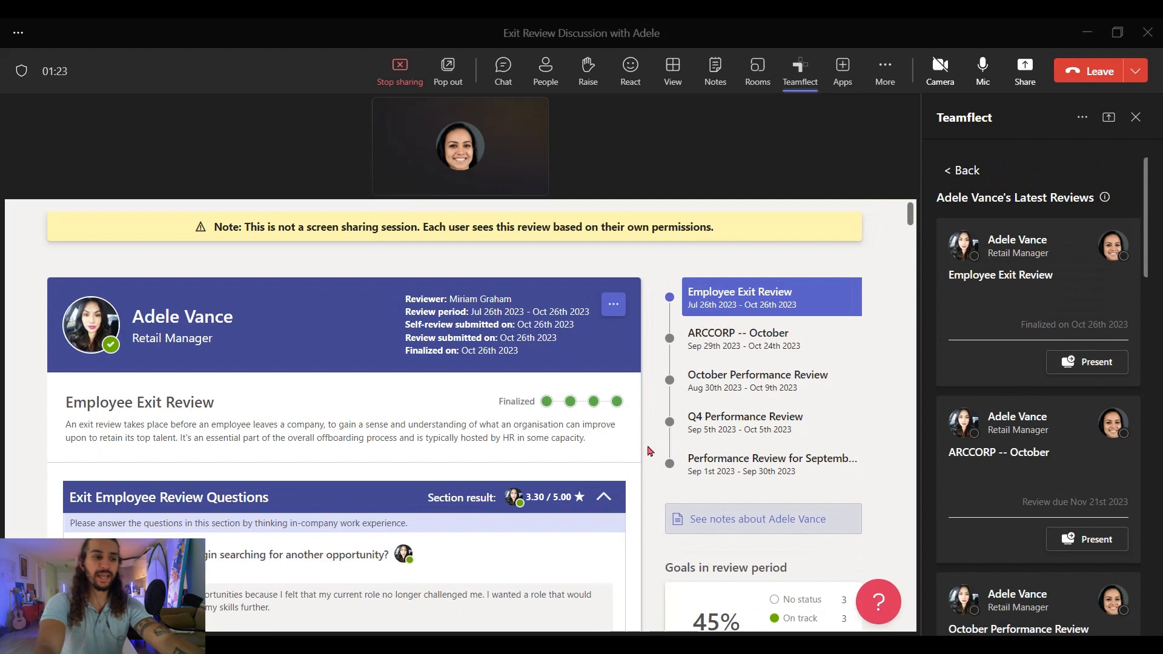
scroll(649, 451, down, 2)
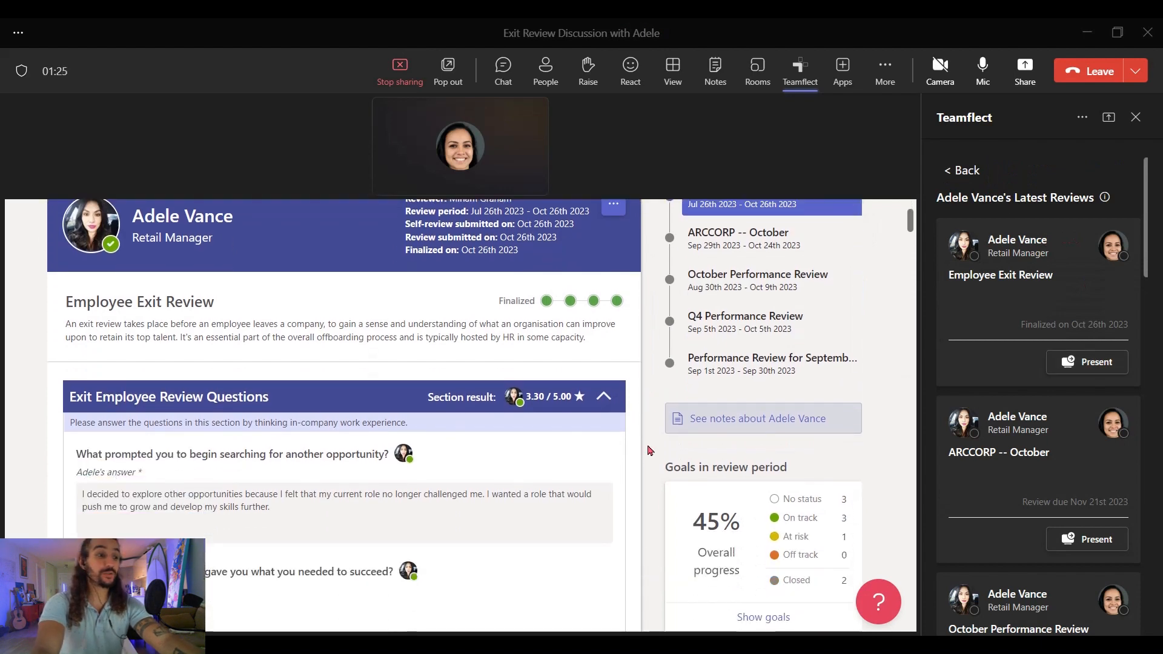
scroll(649, 450, down, 4)
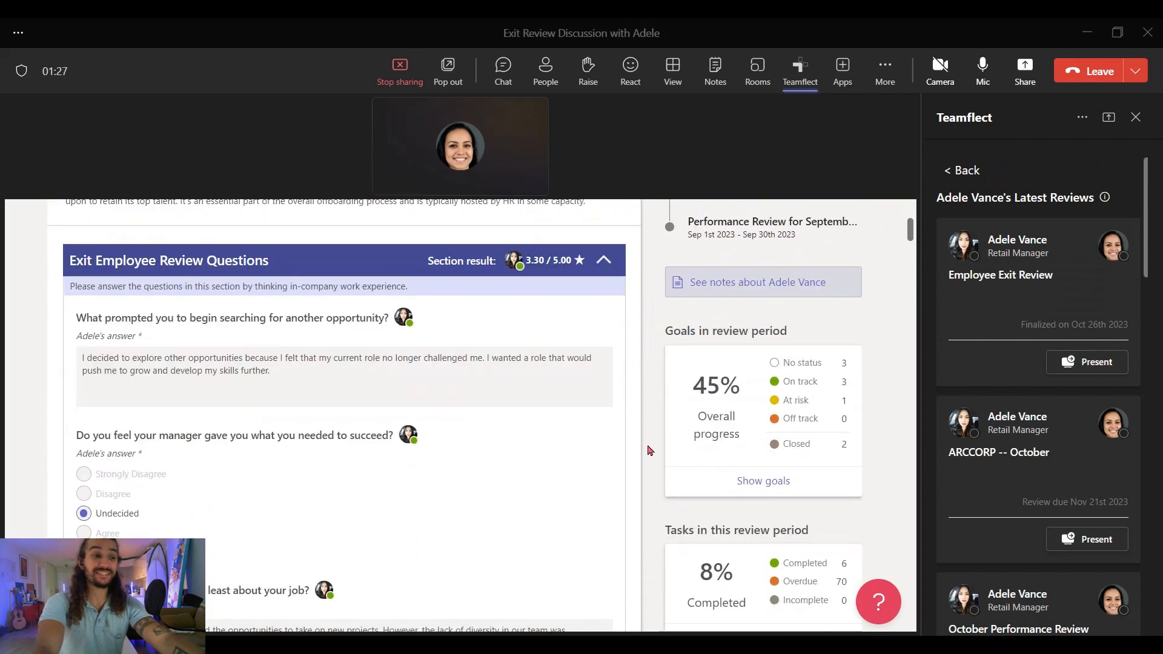
scroll(650, 450, down, 2)
scroll(649, 450, down, 4)
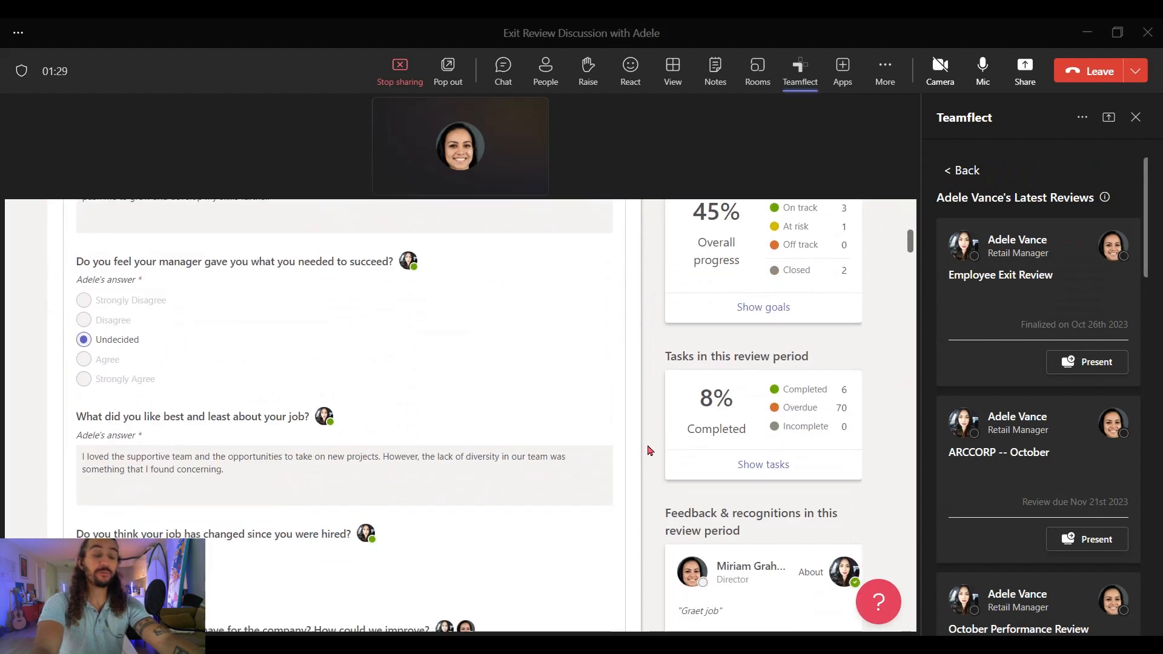
scroll(650, 450, down, 5)
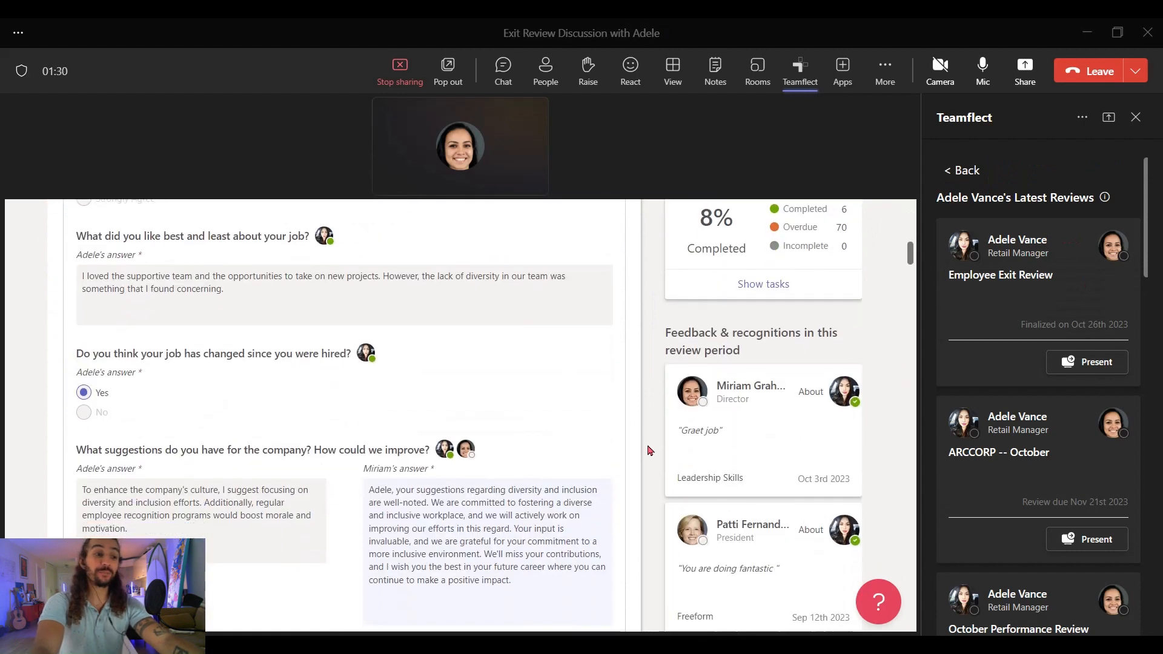
scroll(650, 450, down, 6)
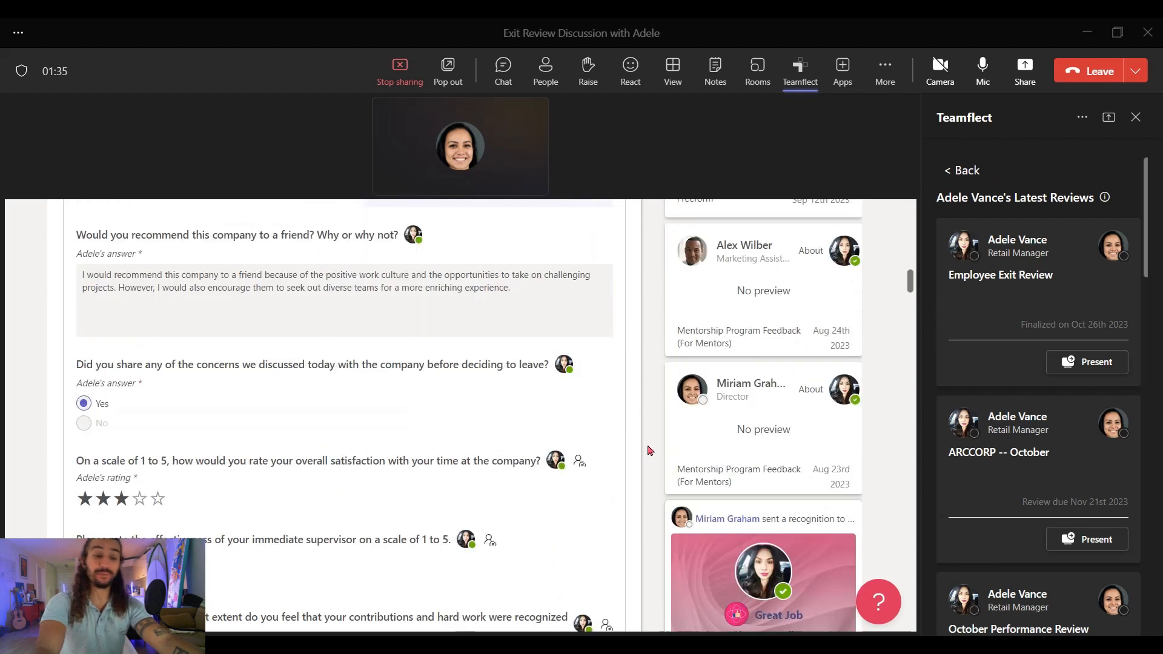
scroll(650, 451, down, 4)
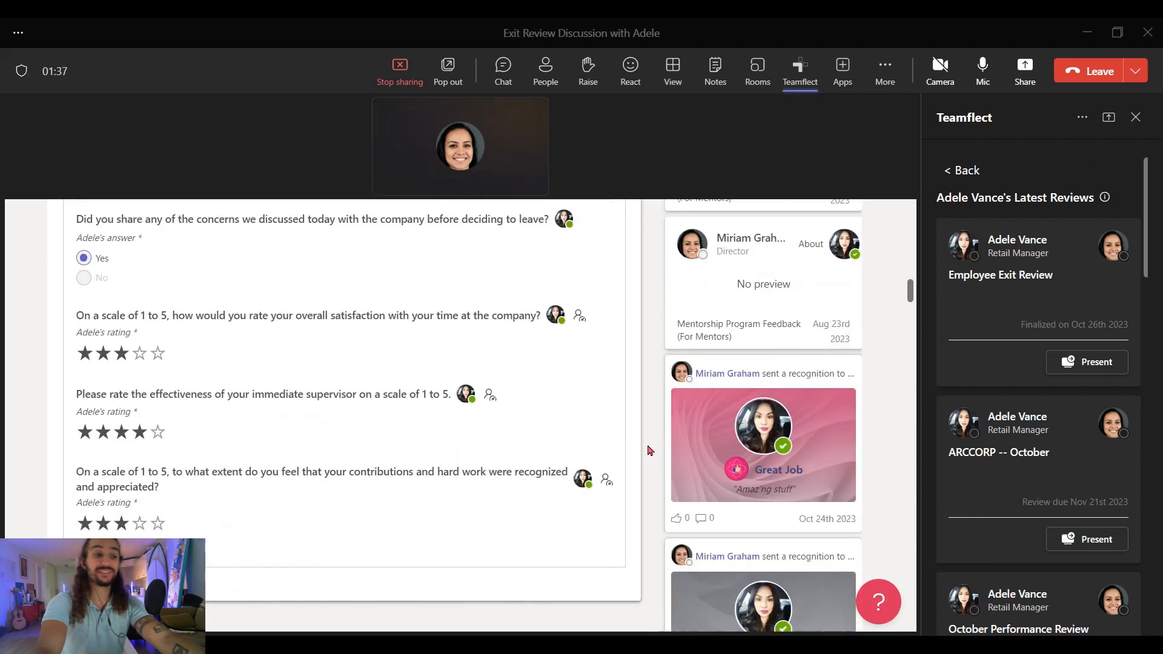
scroll(649, 450, up, 3)
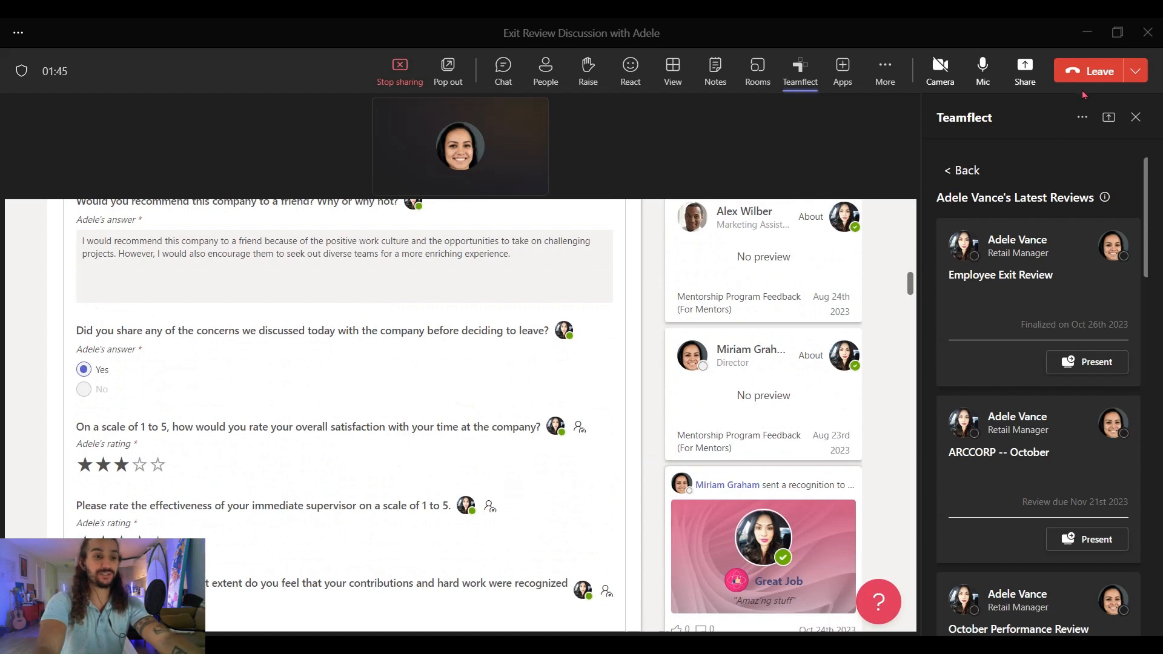
click(1098, 72)
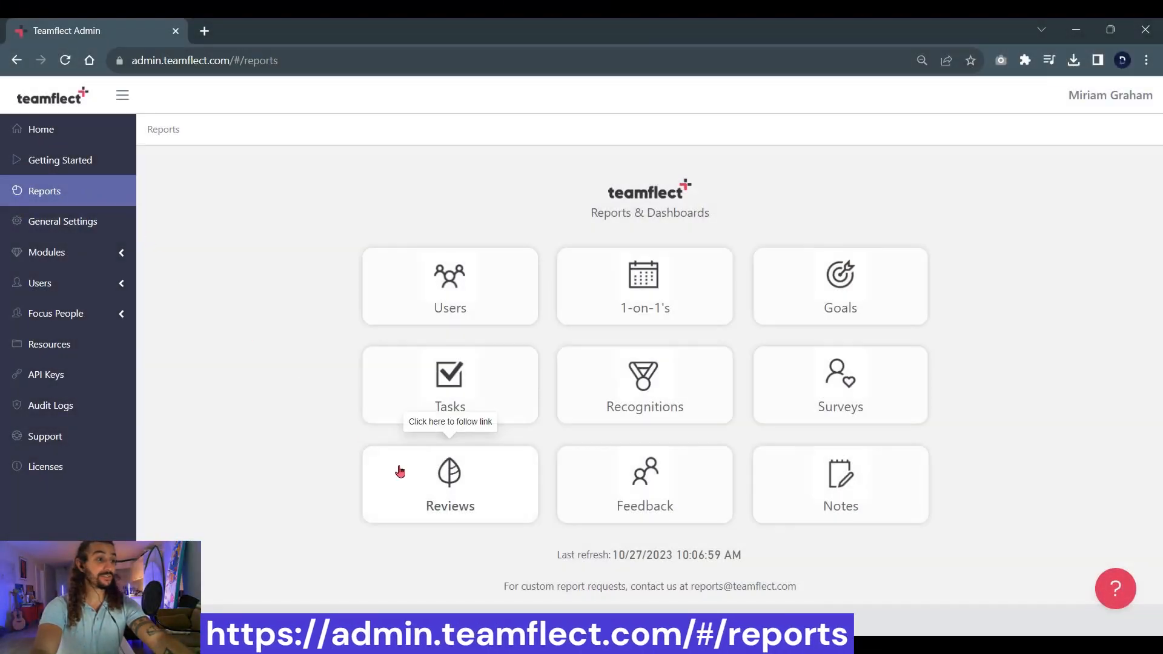
- Open the Reviews report for the 69 reviews, leaving the Review Template filter unchanged
click(400, 472)
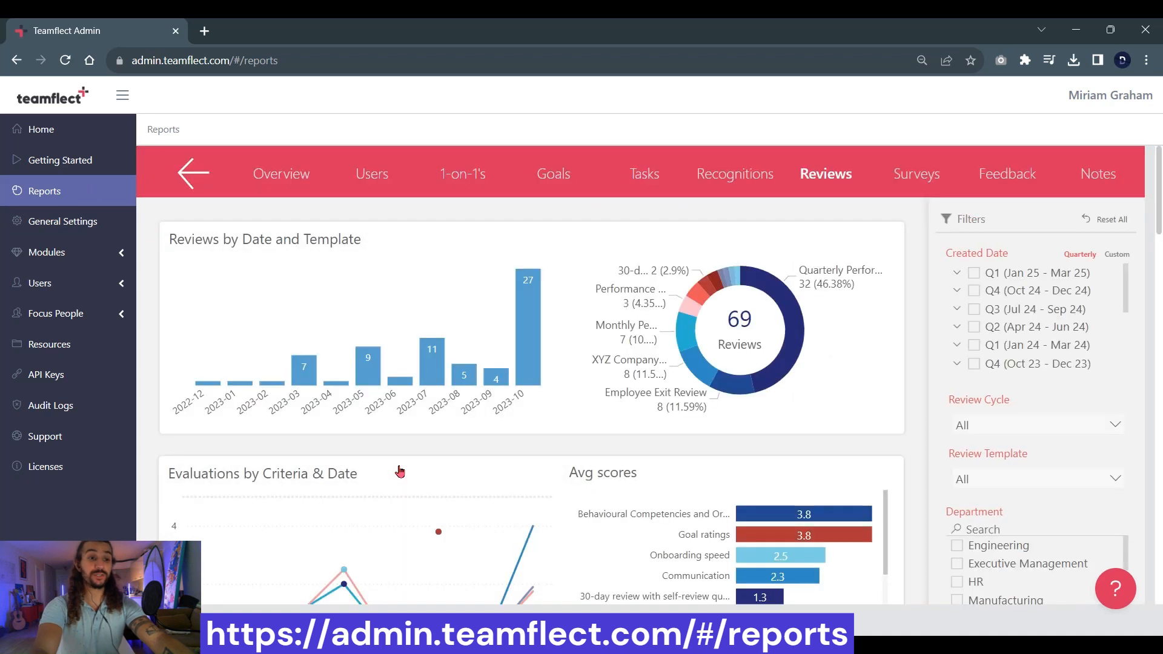
scroll(399, 472, down, 3)
scroll(400, 472, down, 2)
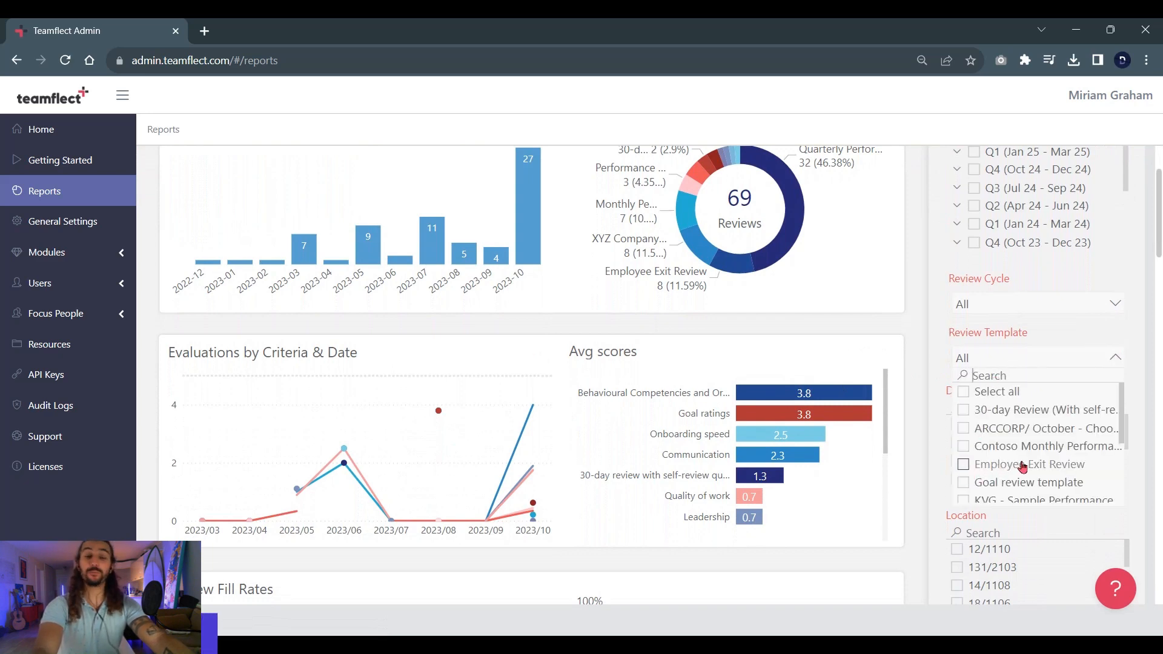
click(919, 465)
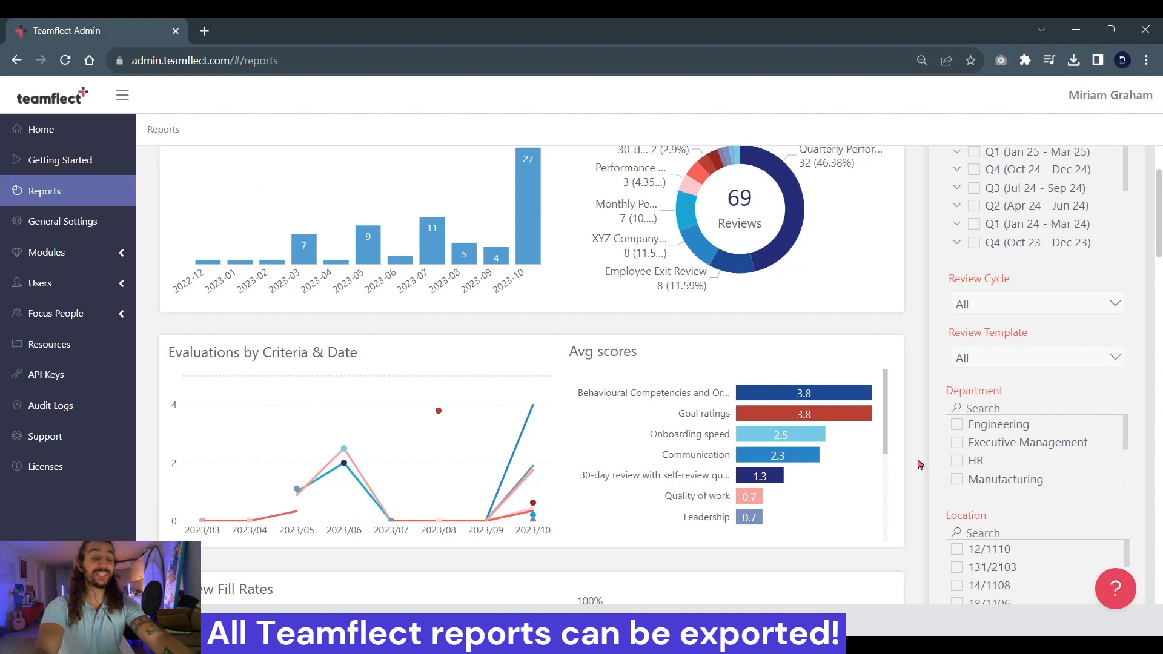
- Scroll through fill rates, score distributions and 9-box results down to the Choice Results table
scroll(919, 465, down, 5)
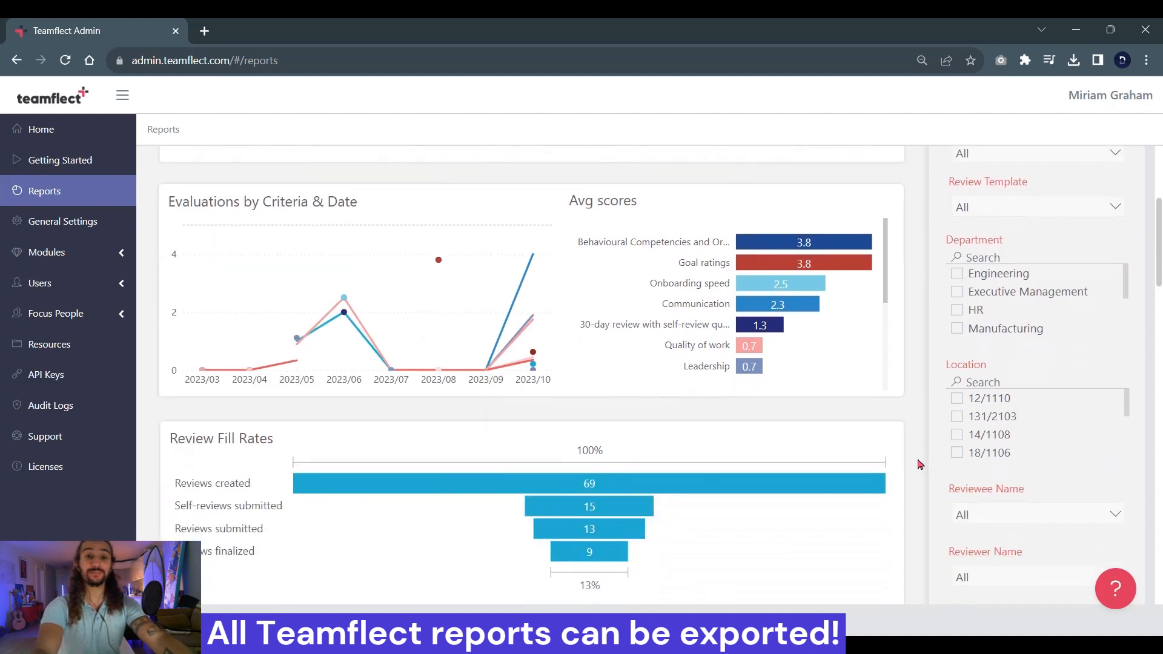
scroll(919, 465, down, 3)
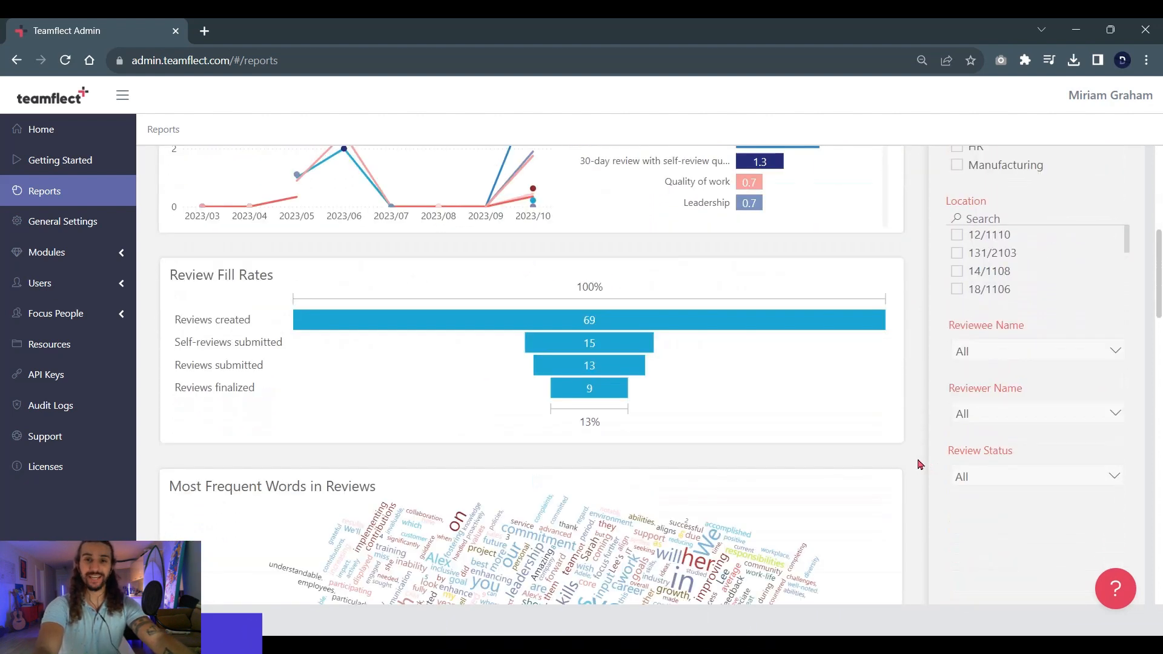
scroll(919, 465, down, 3)
scroll(919, 465, down, 4)
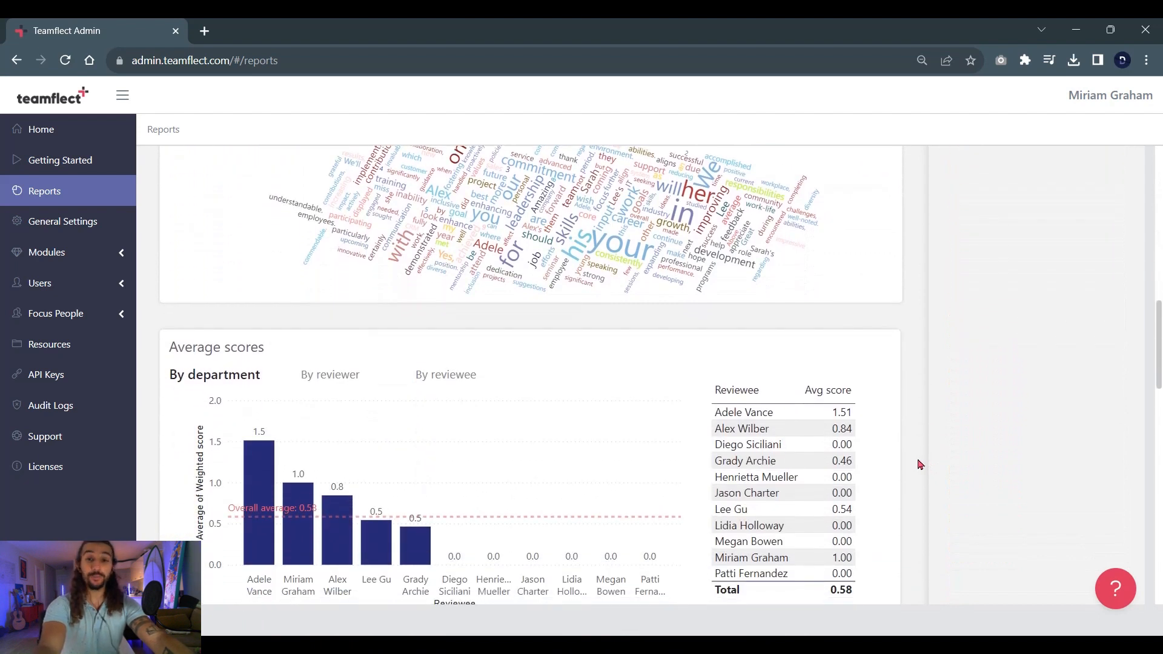
scroll(919, 464, down, 3)
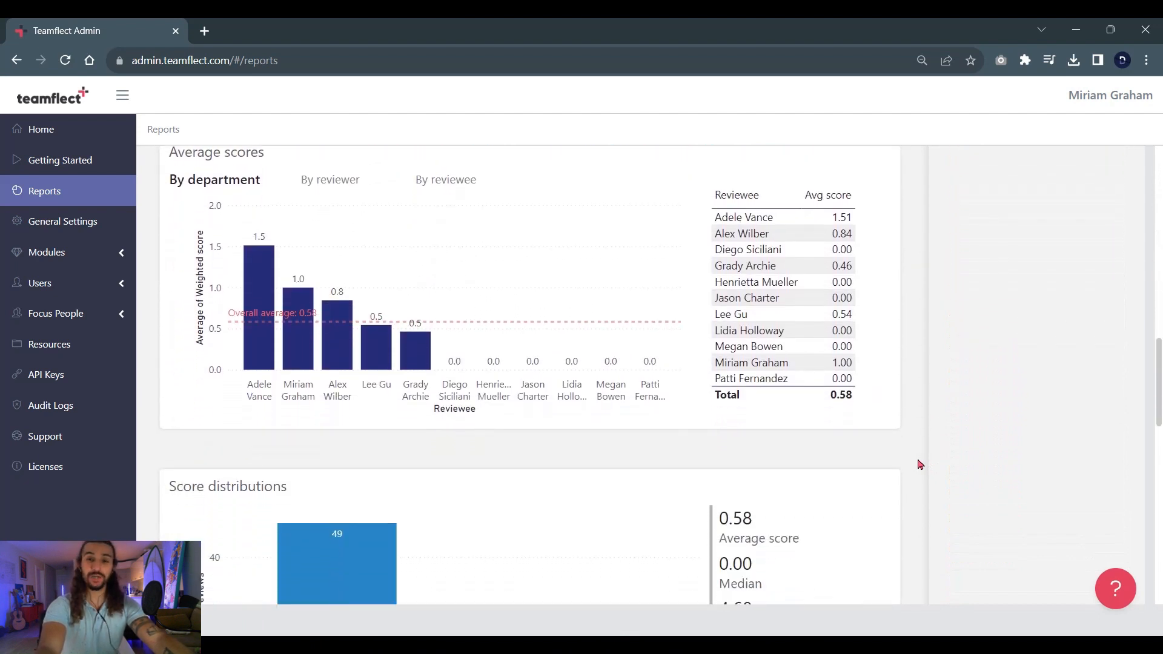
scroll(919, 465, down, 3)
scroll(919, 465, down, 5)
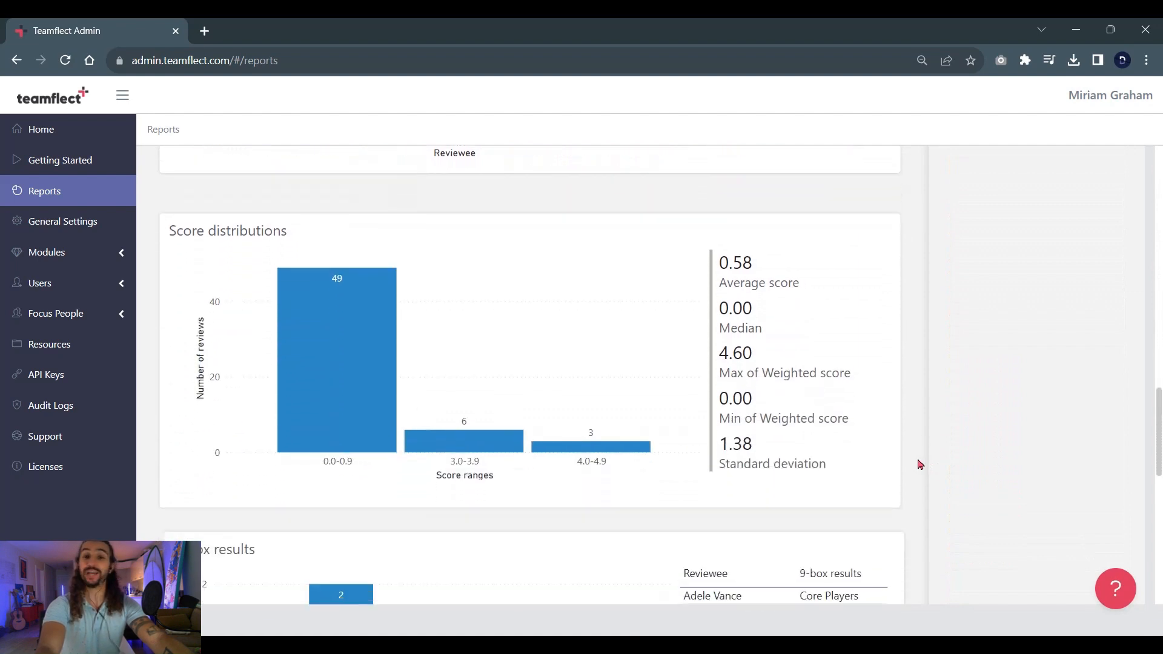
scroll(919, 464, down, 3)
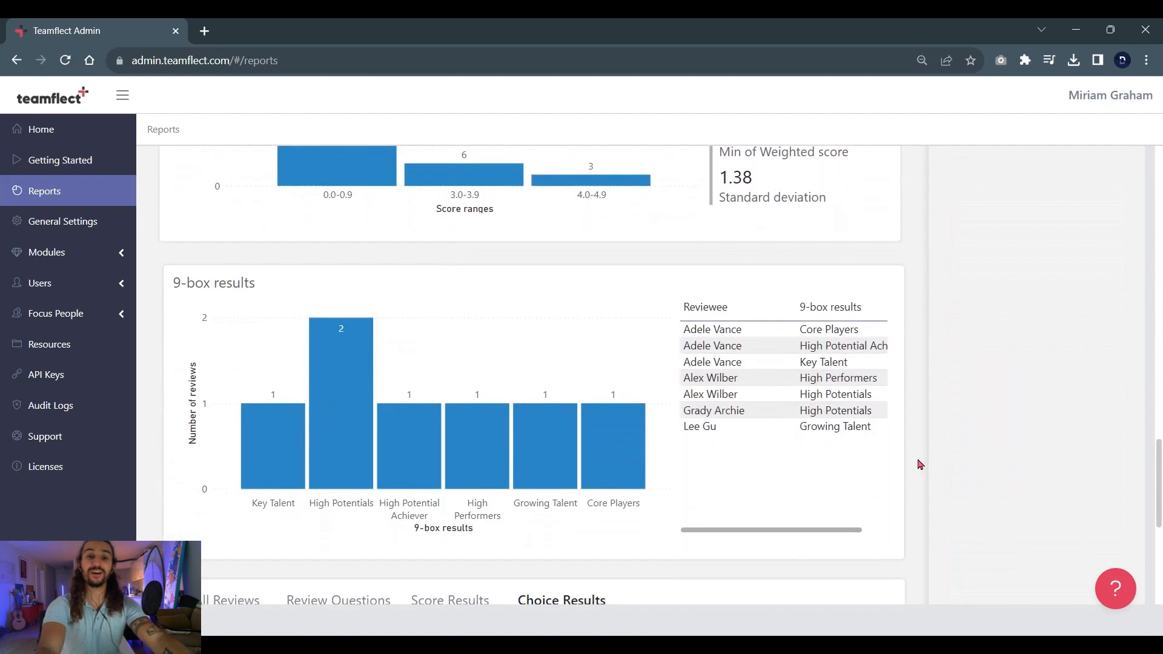
scroll(919, 464, down, 3)
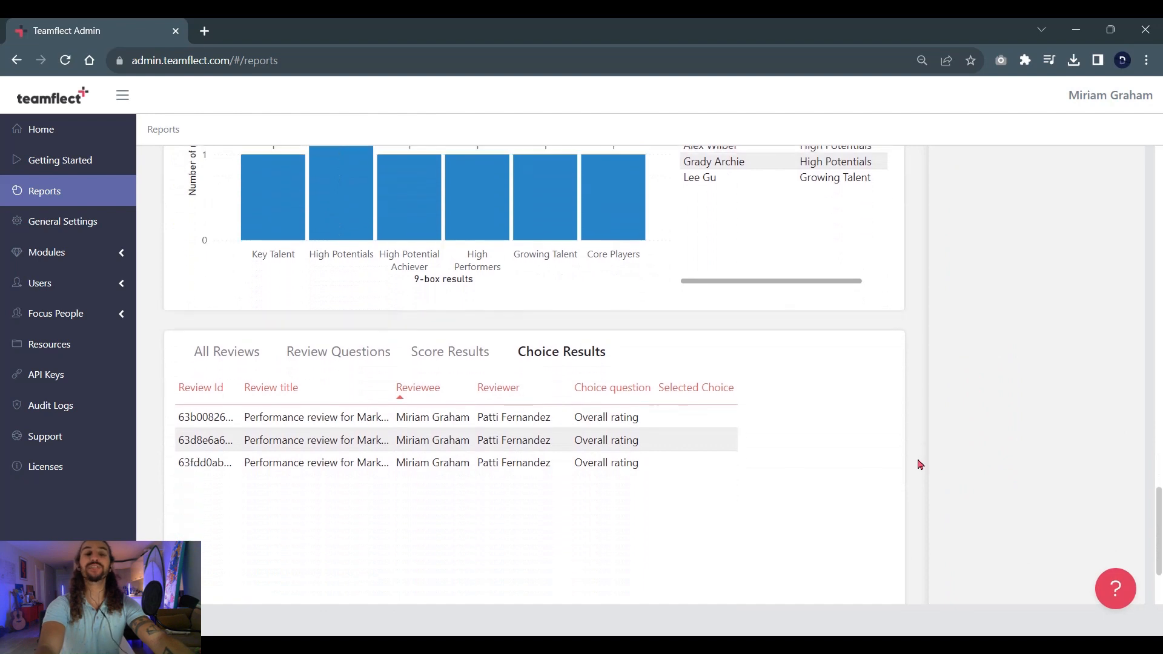